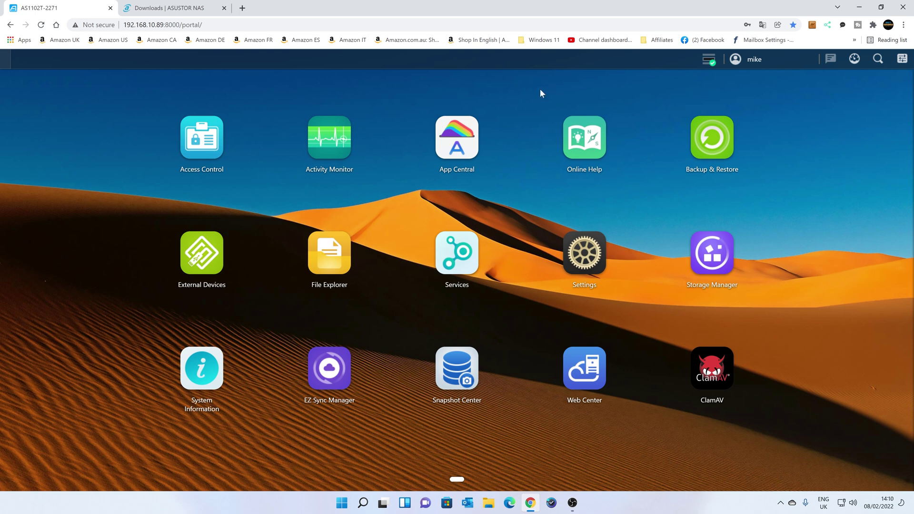
Start a new ADM local user named mubtest, with description test and a password.
click(219, 140)
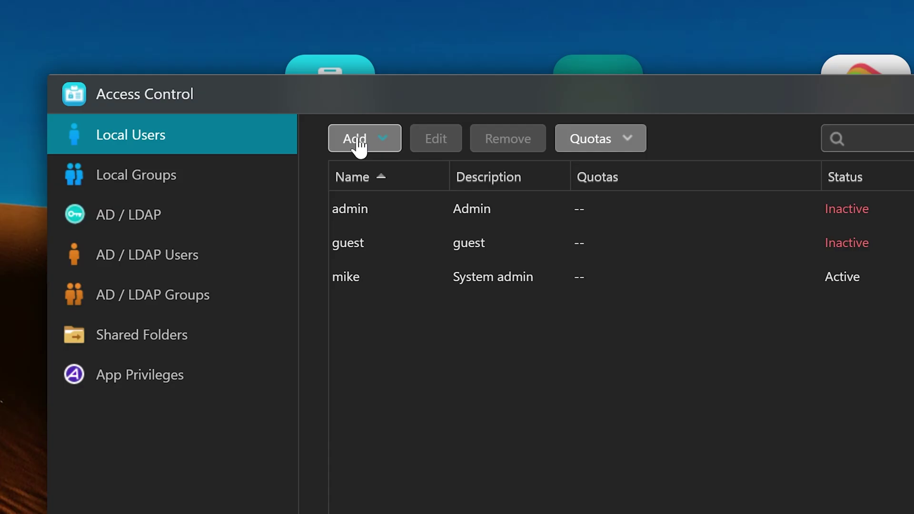
click(357, 142)
click(447, 171)
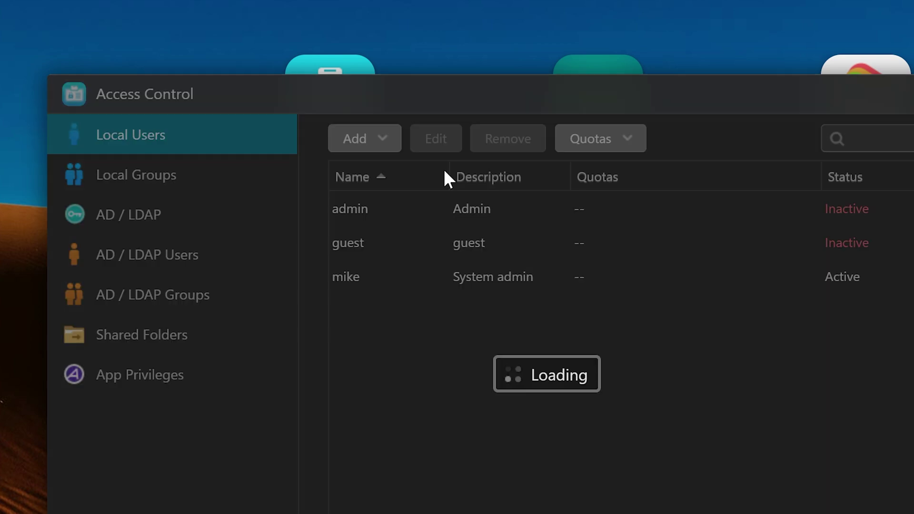
text(mubtest)
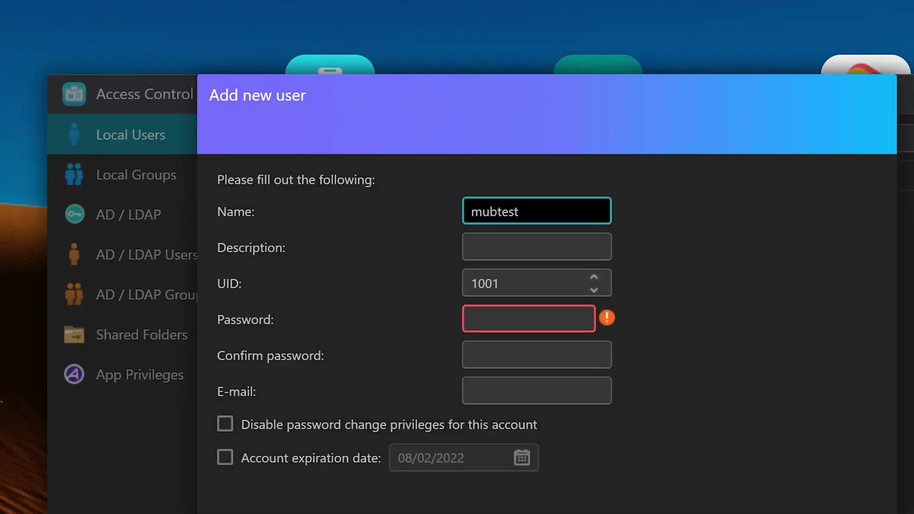
click(536, 247)
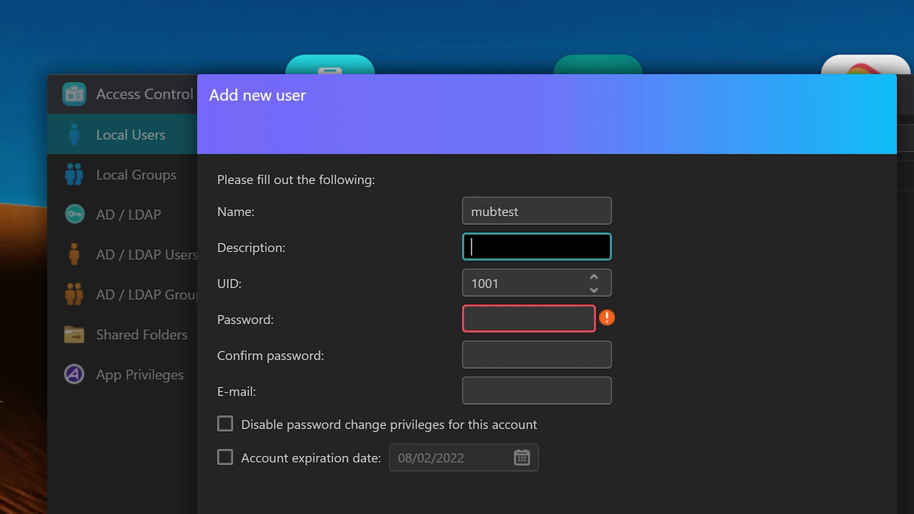
text(test)
click(529, 318)
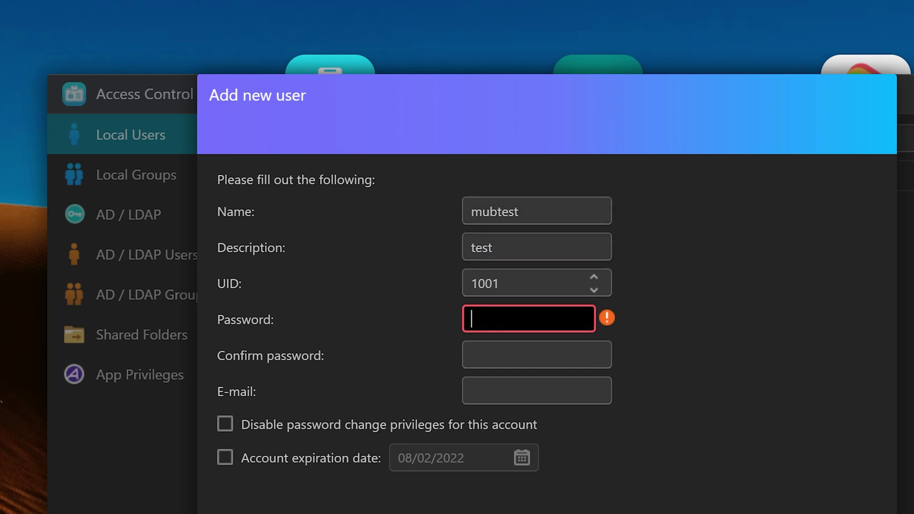
text(••)
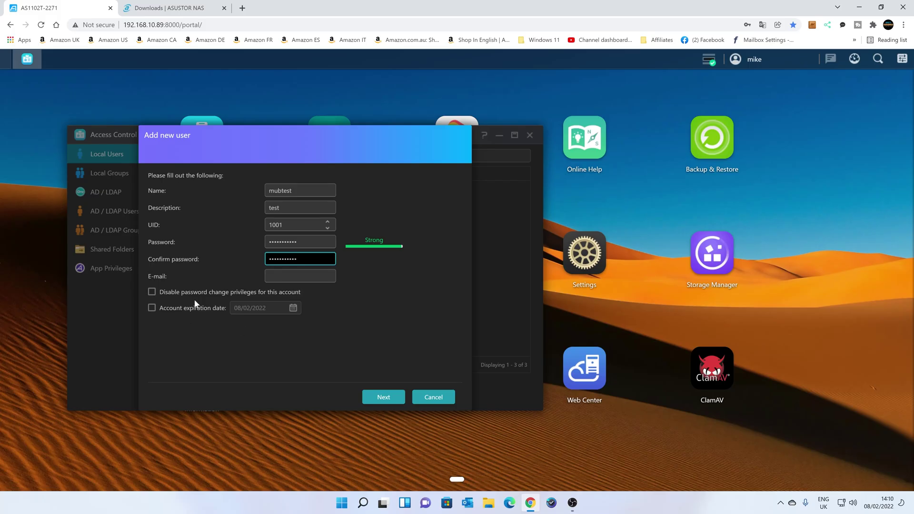
Give mubtest administrator rights and finish creating the account.
click(381, 398)
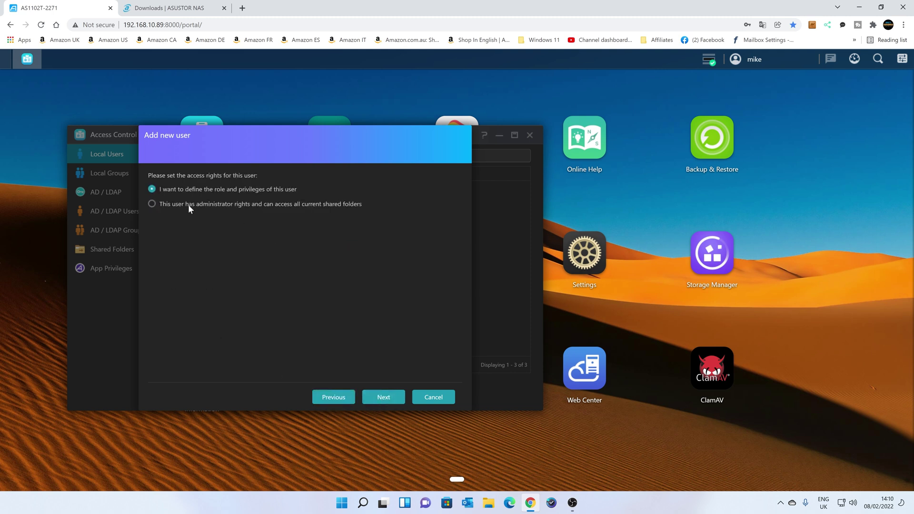
click(188, 204)
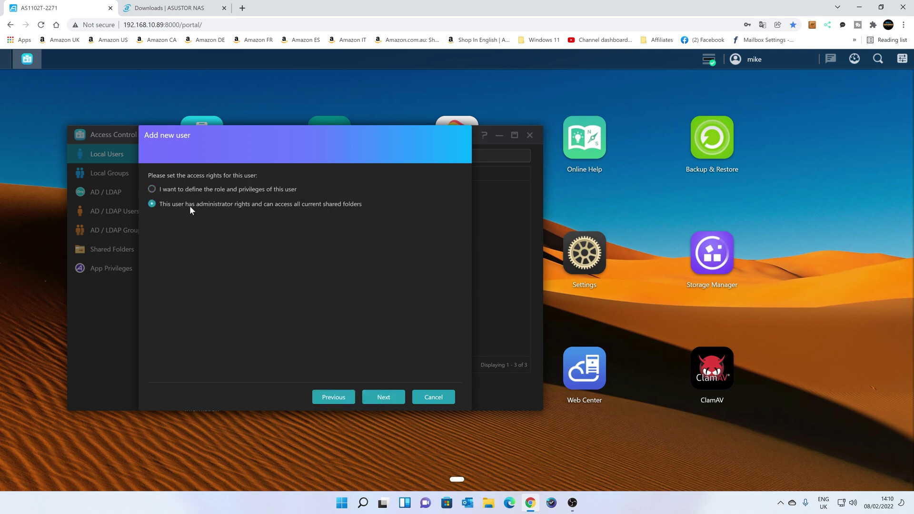
click(379, 399)
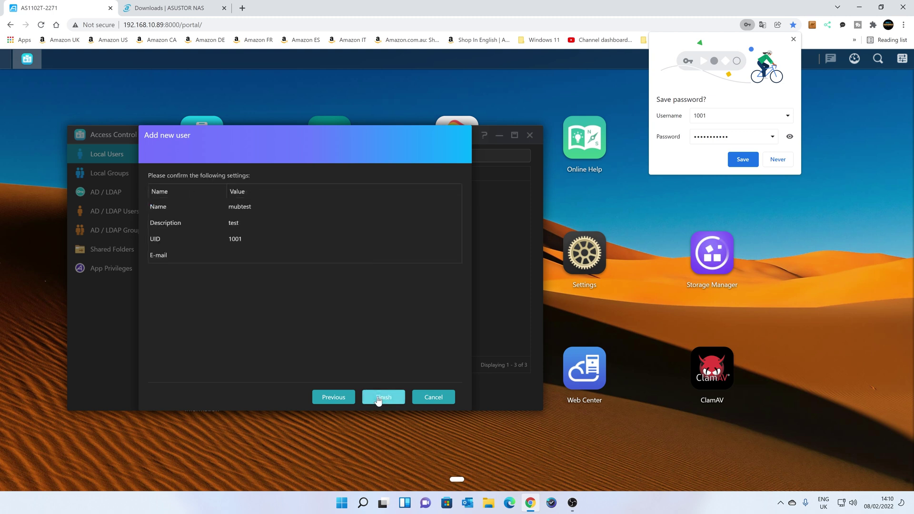
click(381, 399)
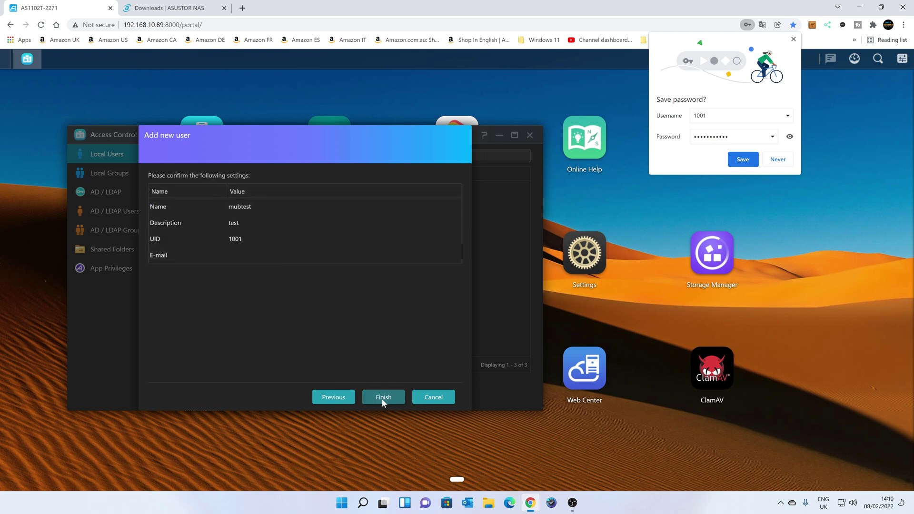
click(794, 39)
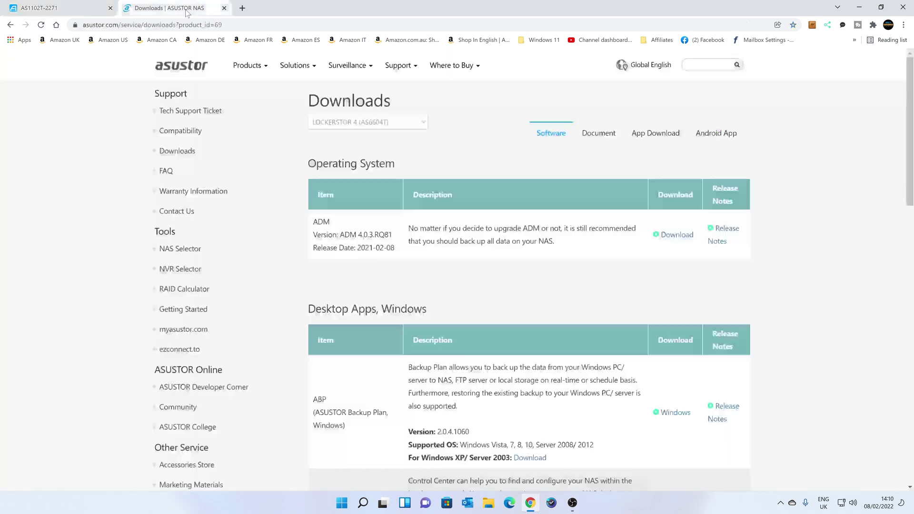
Save the Windows Backup Plan installer ABP_Win_2.0.4.1060.zip to the desktop.
click(187, 13)
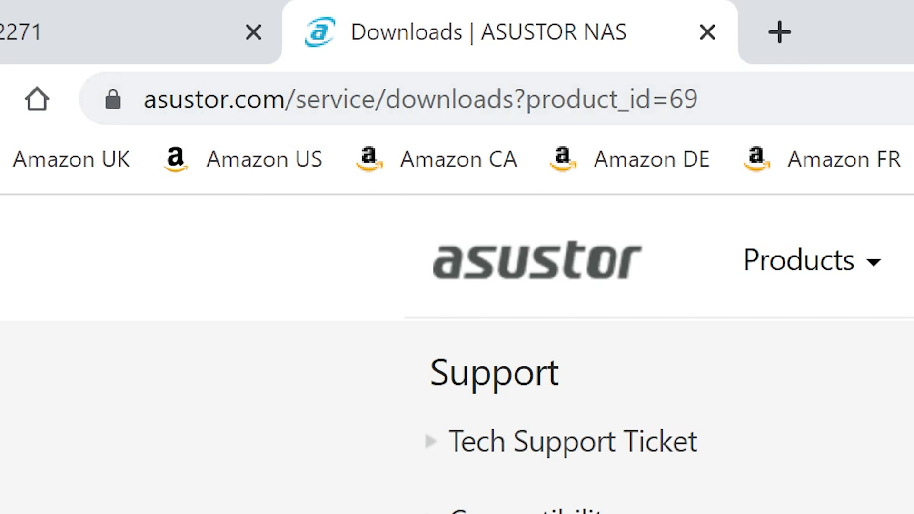
scroll(442, 227, down, 3)
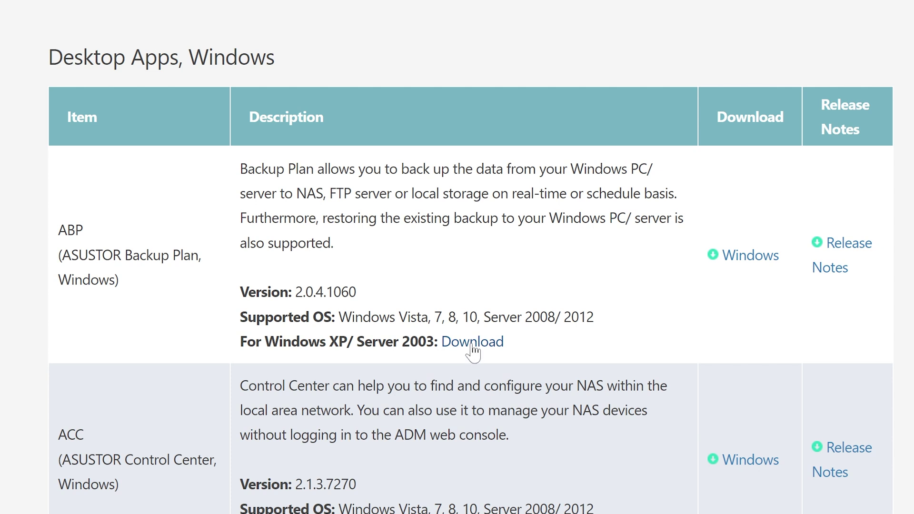
click(747, 261)
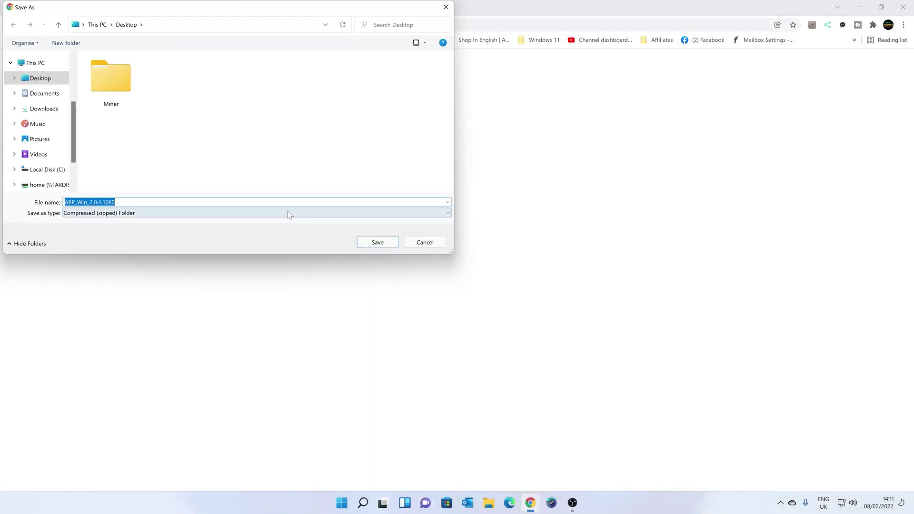
click(378, 243)
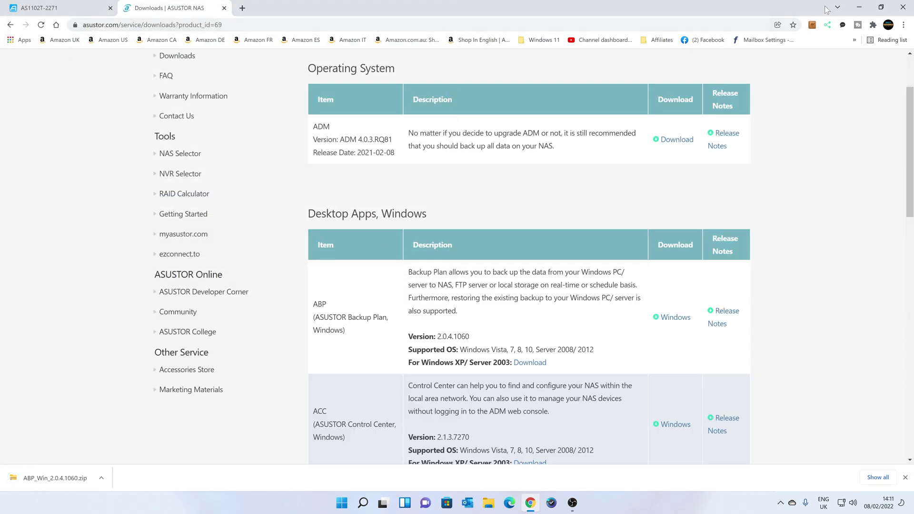
Extract the desktop ABP_Win_2.0.4.1060.zip into its own desktop folder.
click(860, 8)
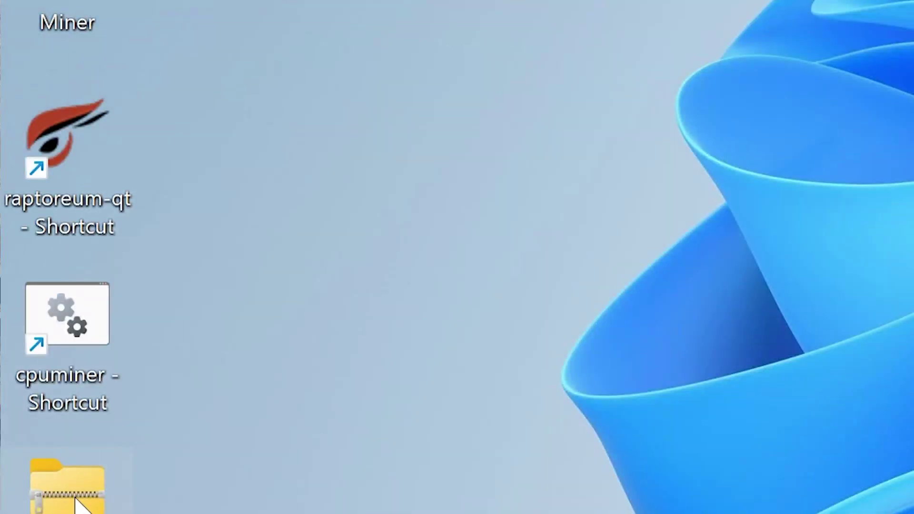
right_click(17, 350)
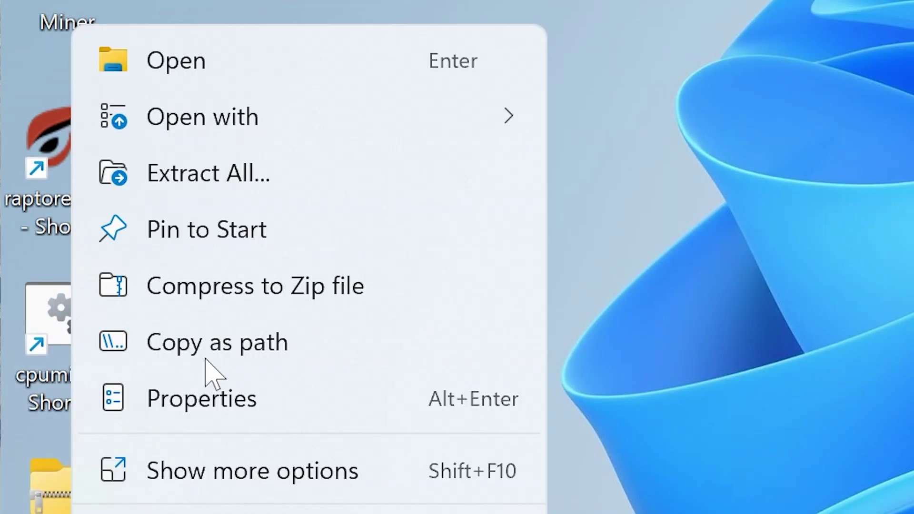
click(242, 178)
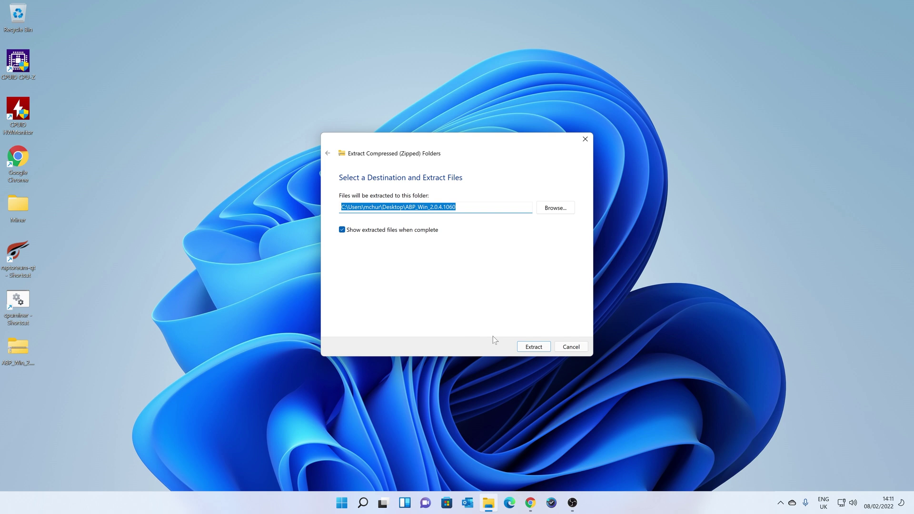
click(530, 347)
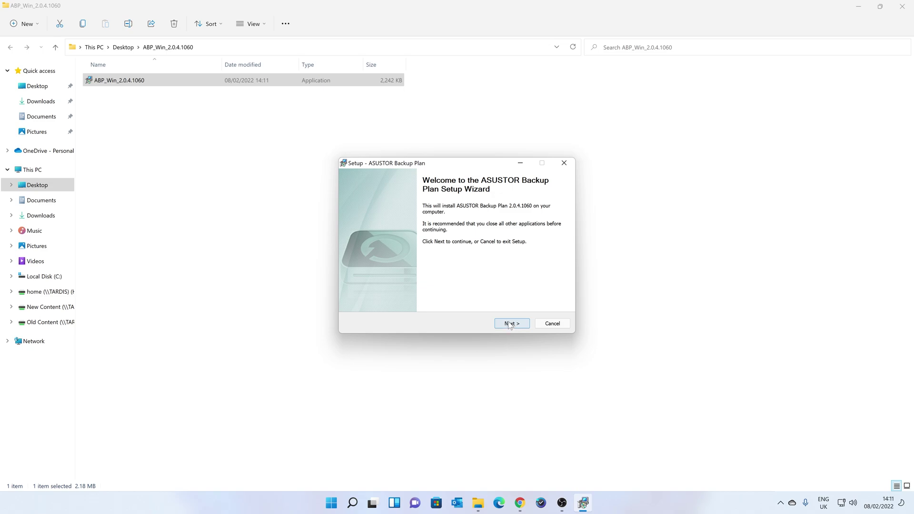
Install Backup Plan with the default folder and desktop icon, launching it at the end.
click(505, 320)
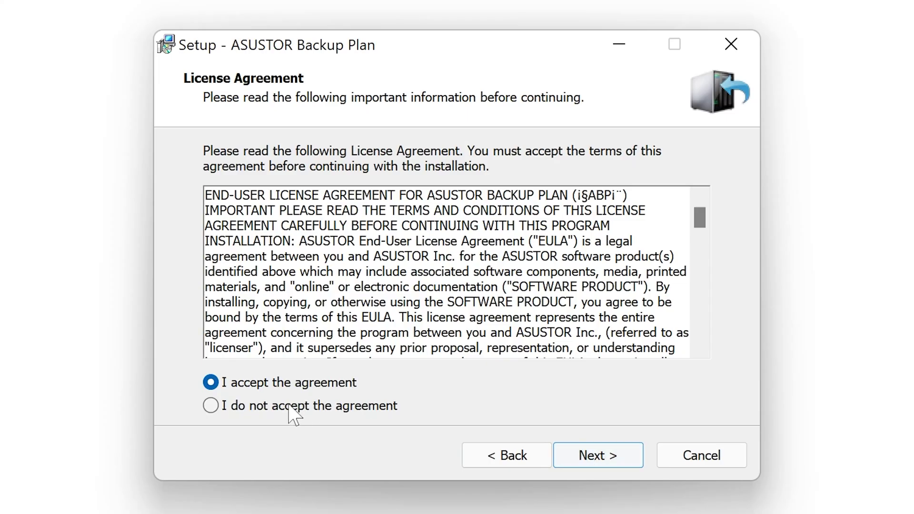
click(606, 464)
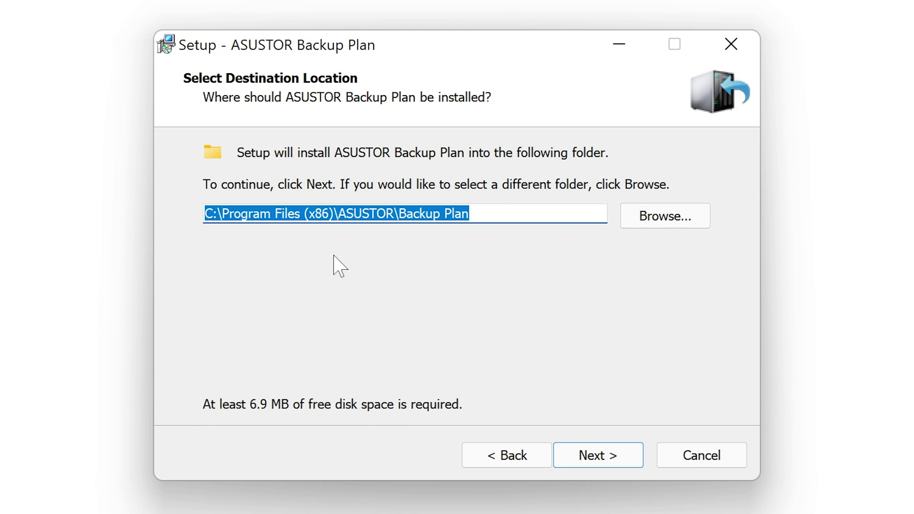
click(580, 457)
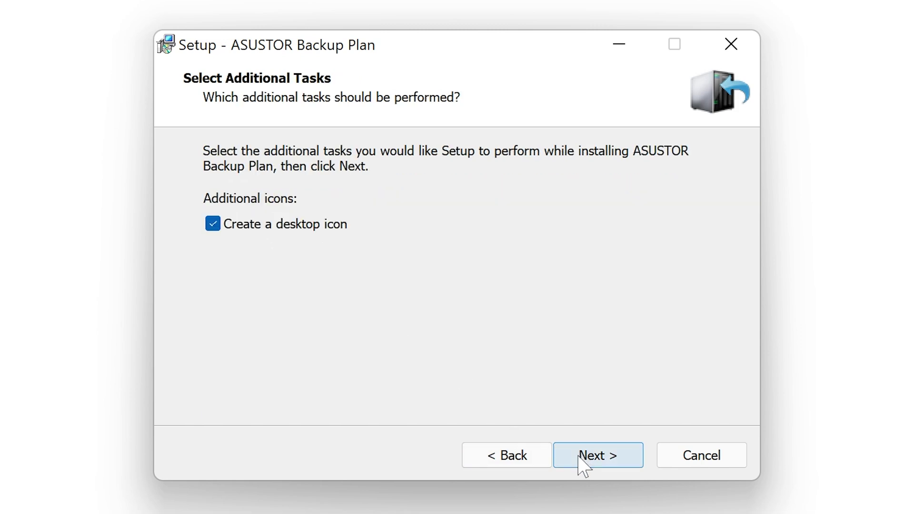
click(579, 457)
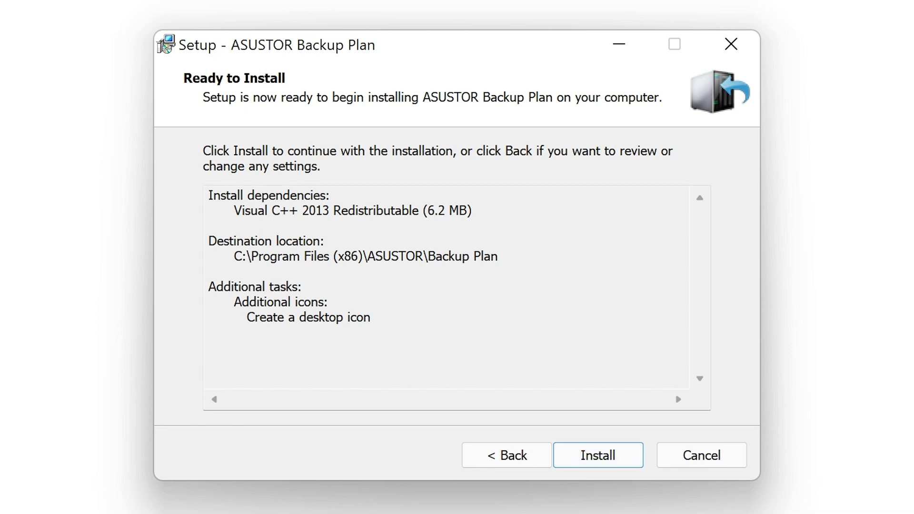
click(583, 457)
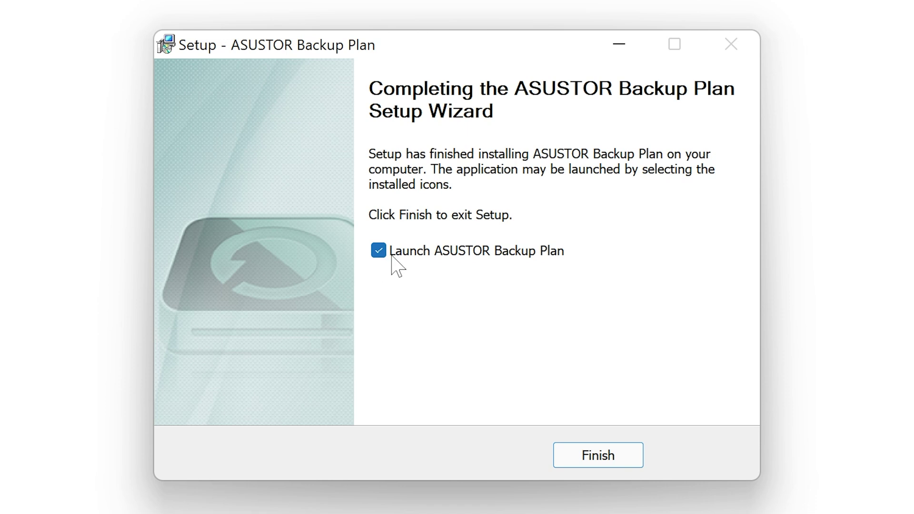
click(611, 463)
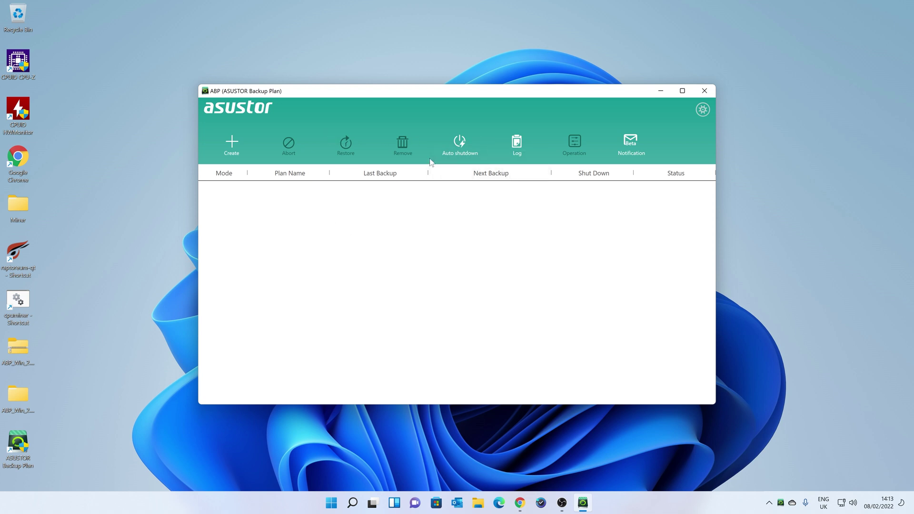
Look through the Create and Notification dropdowns, then bring up the Settings dialog.
click(233, 148)
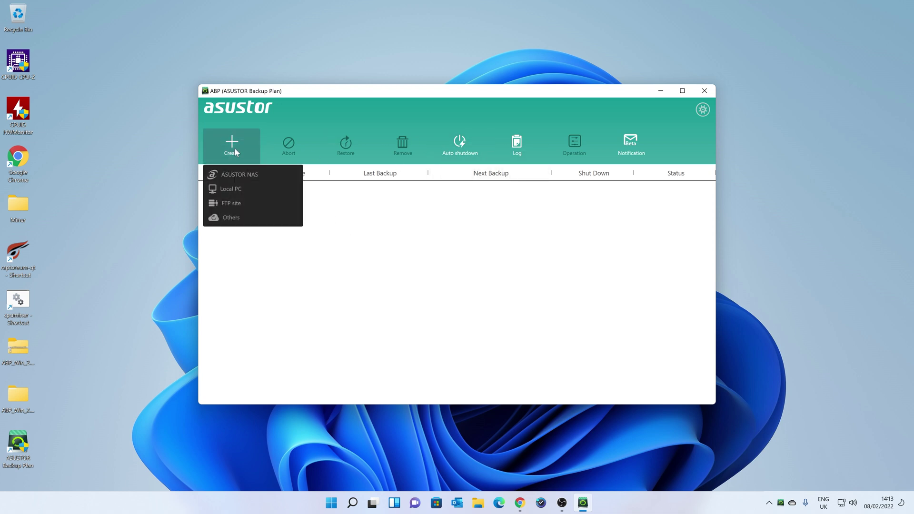
click(236, 151)
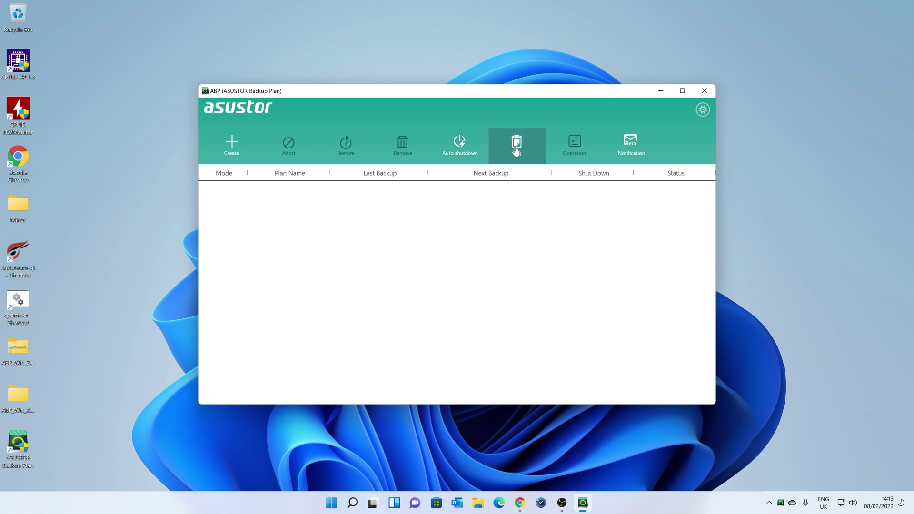
click(633, 145)
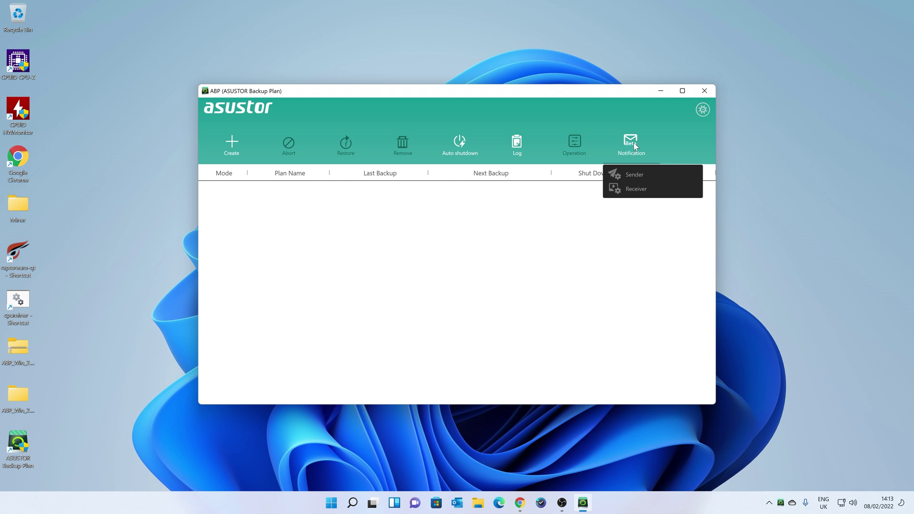
click(681, 125)
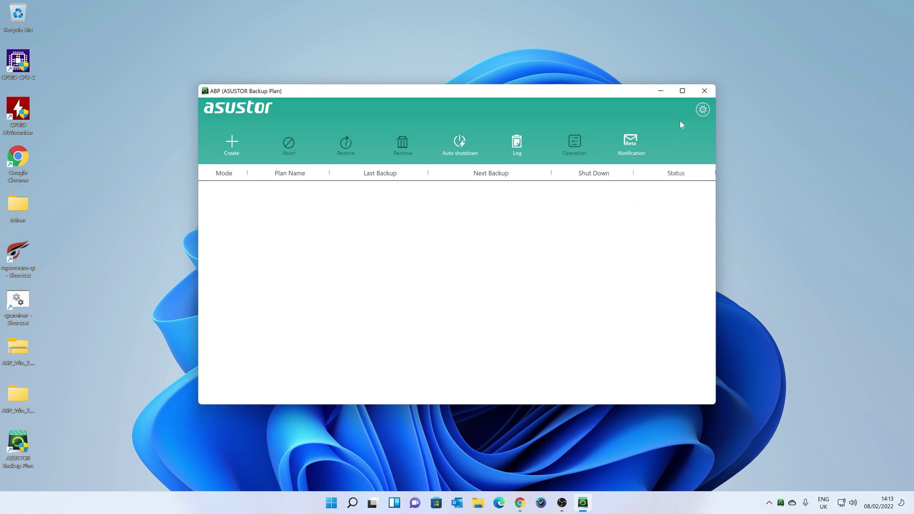
click(702, 110)
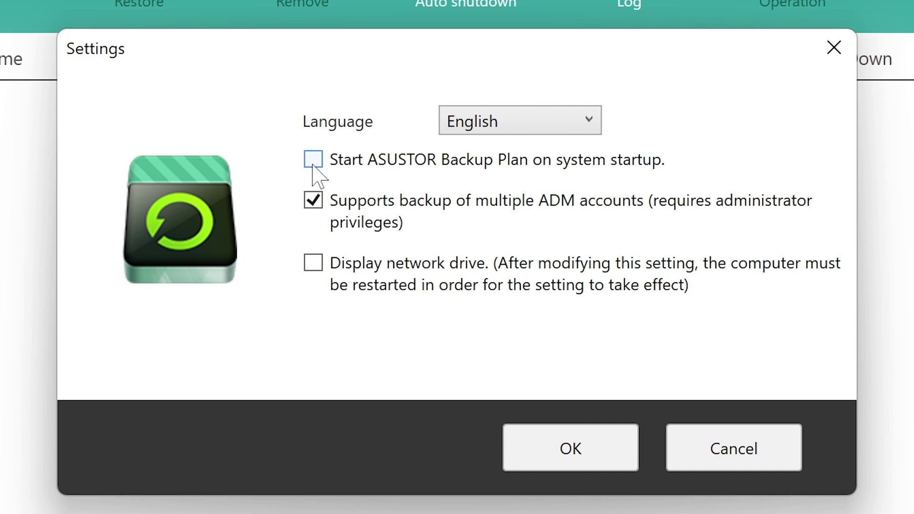
Enable 'Start ASUSTOR Backup Plan on system startup' and confirm the Settings dialog.
click(313, 164)
click(565, 470)
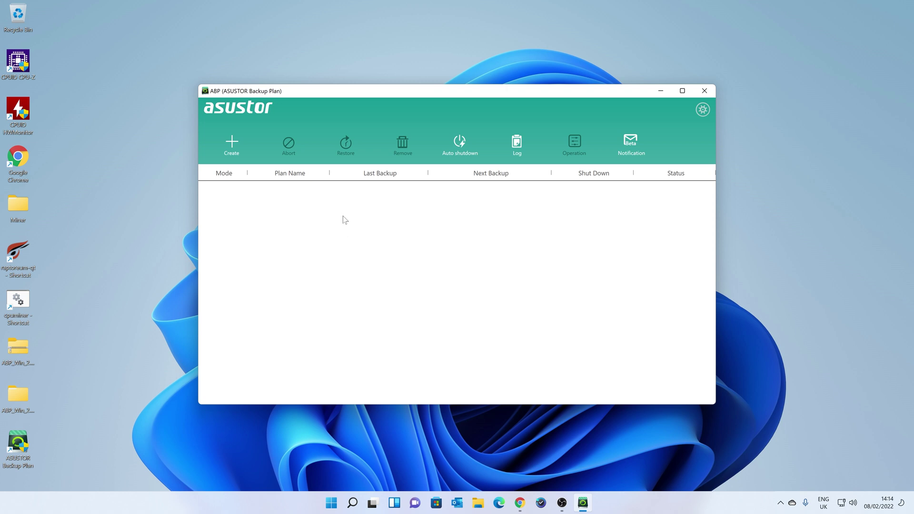
Create an ASUSTOR NAS plan named Plan 1 and allow the app through the firewall.
click(229, 153)
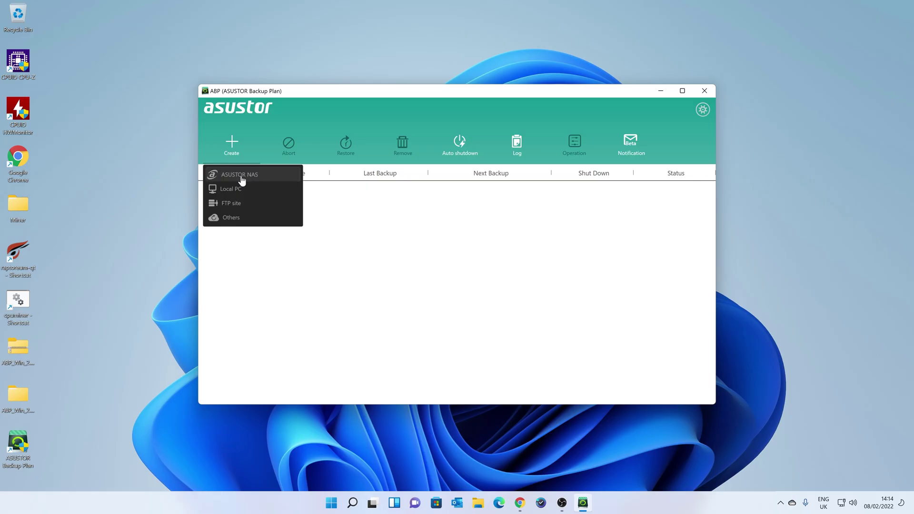
click(223, 270)
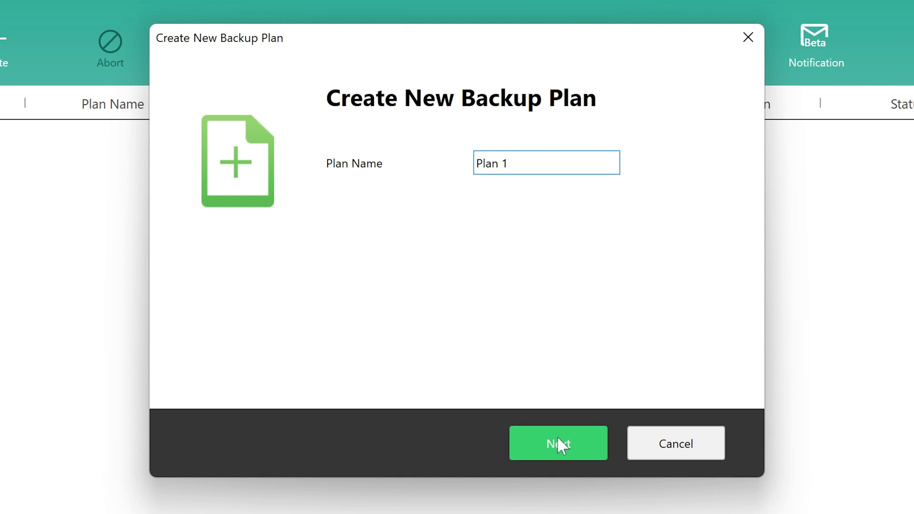
click(558, 439)
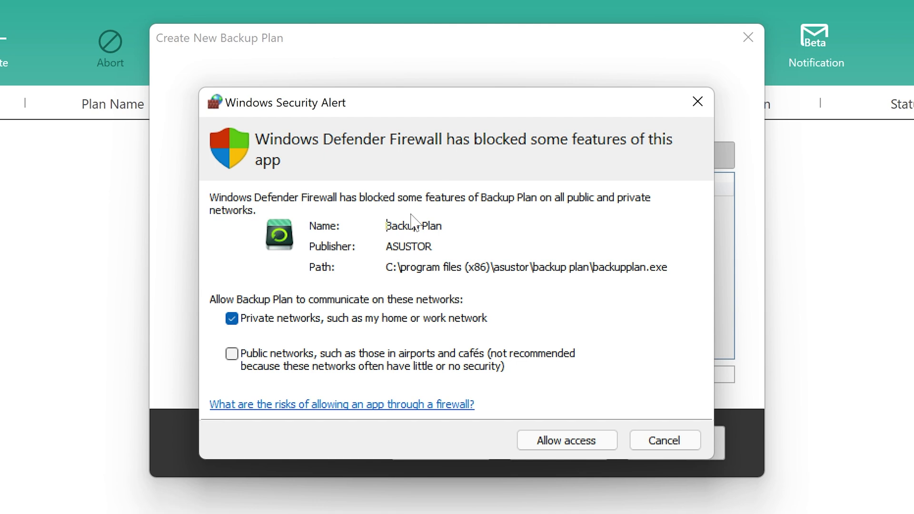
click(552, 443)
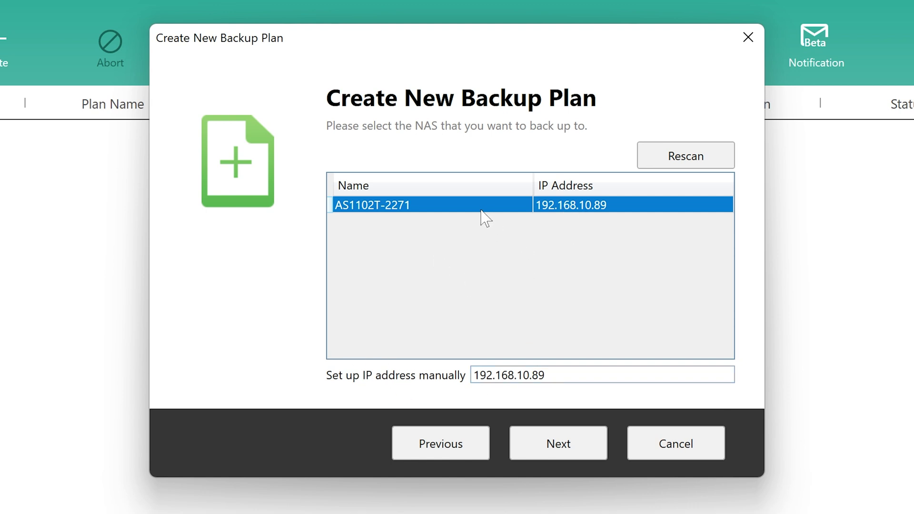
Choose NAS AS1102T-2271 and log in with the NAS account's username and password.
click(556, 450)
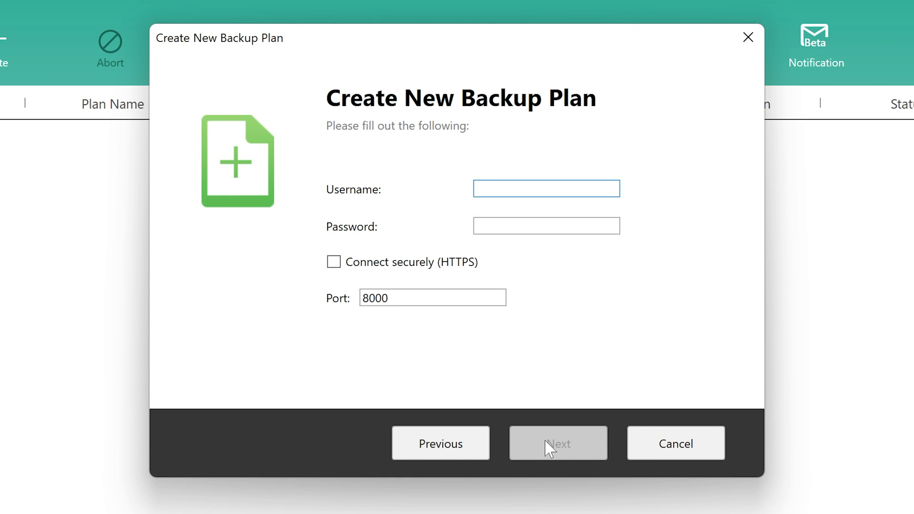
text(mike)
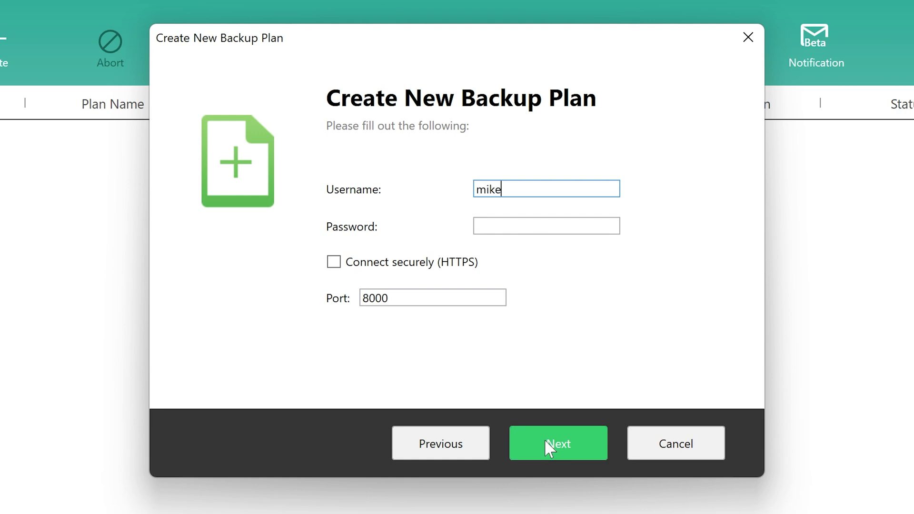
key(Tab)
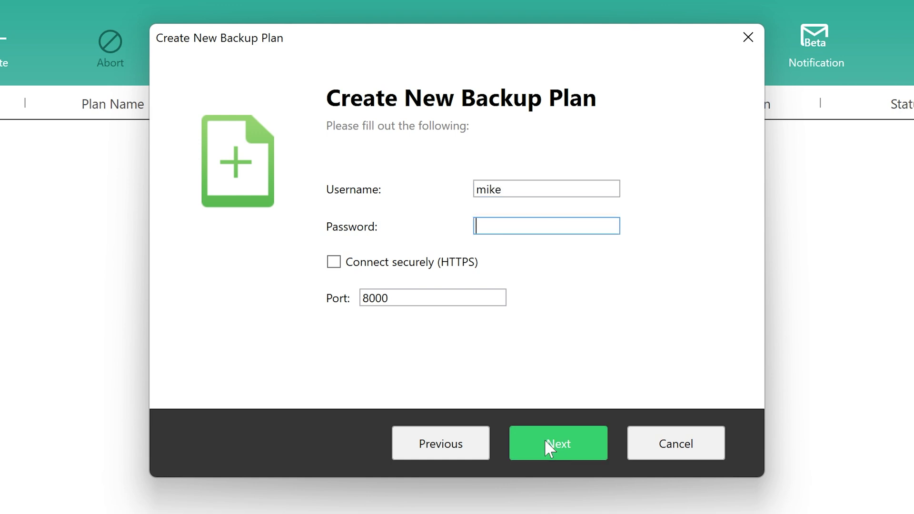
key(ctrl+v)
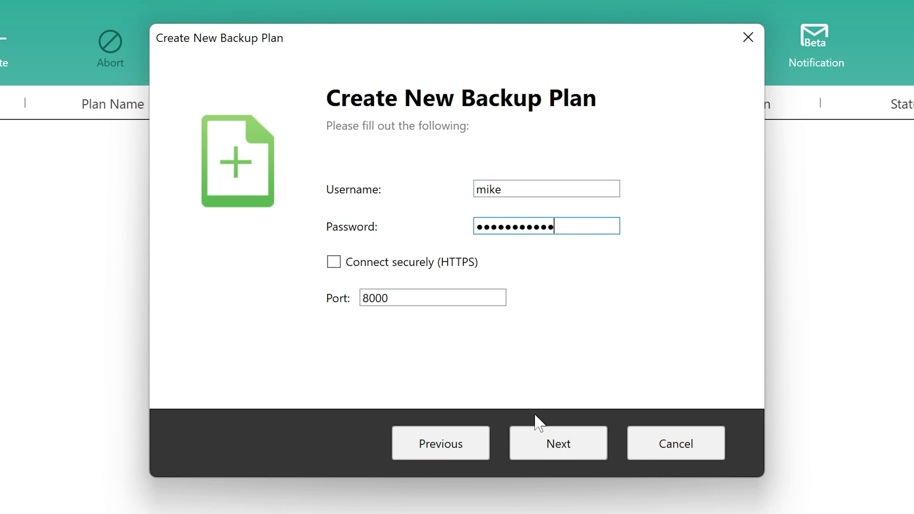
click(544, 441)
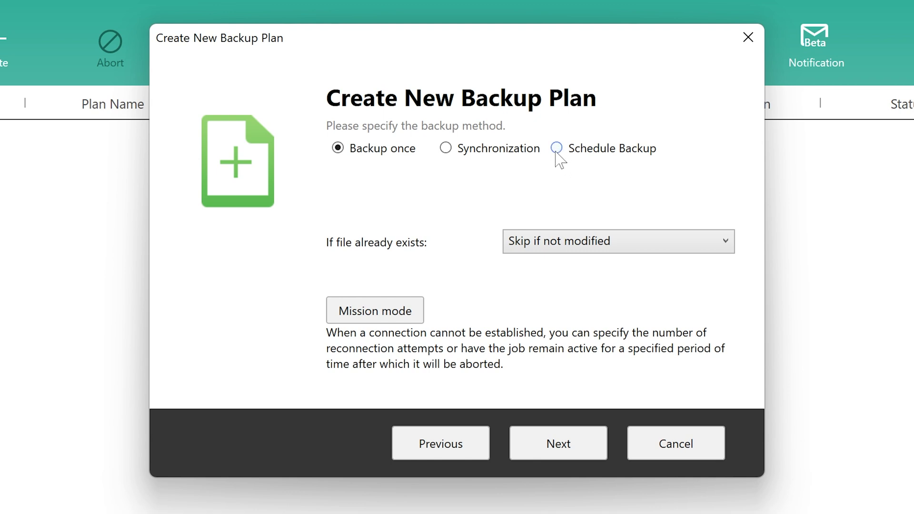
Set the plan to a scheduled Daily backup at hour 13.
click(557, 150)
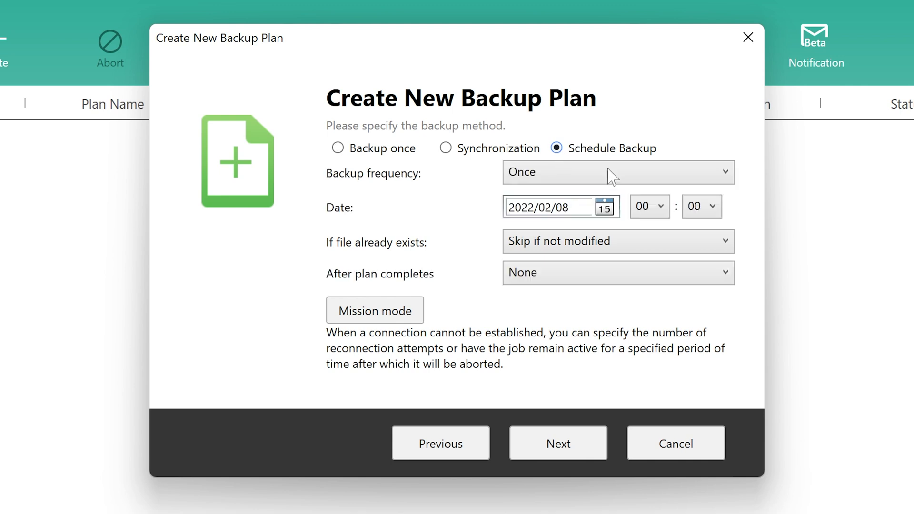
click(587, 184)
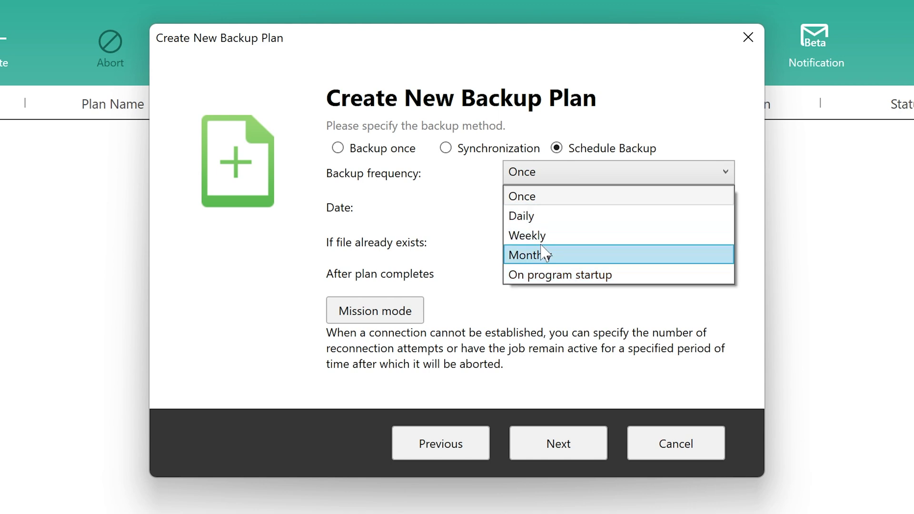
click(524, 215)
click(533, 209)
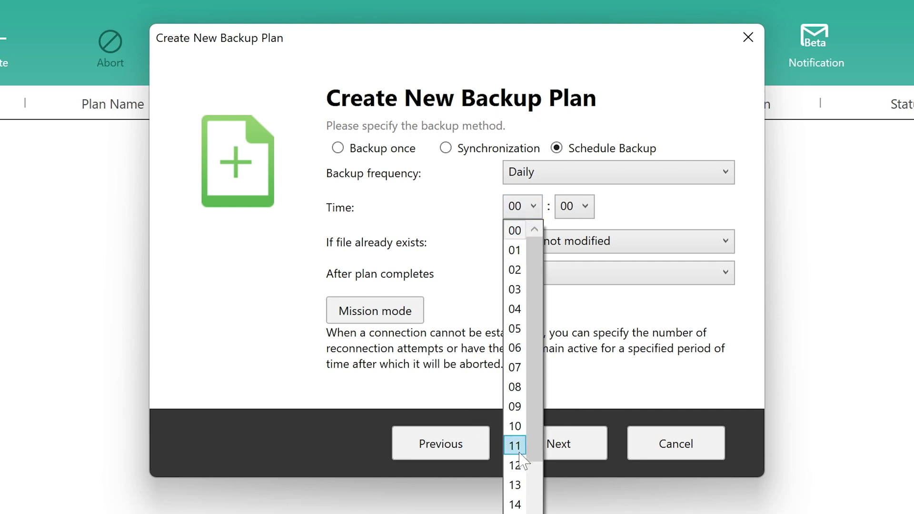
click(514, 485)
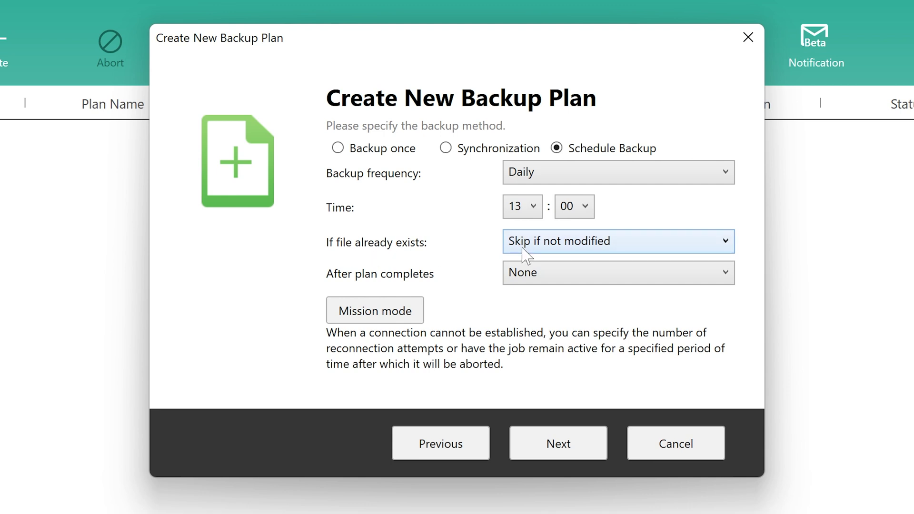
Keep skipping unmodified files and no action after completion, leaving mission mode disabled.
click(575, 246)
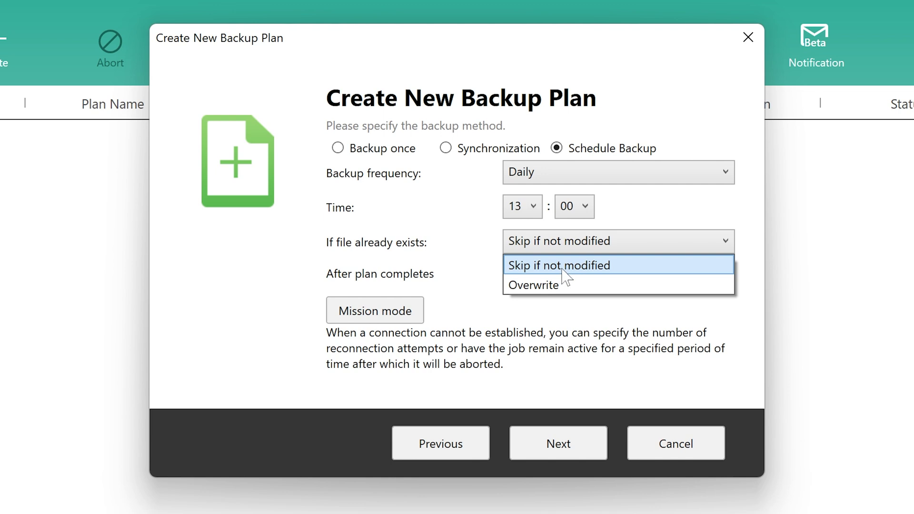
click(562, 269)
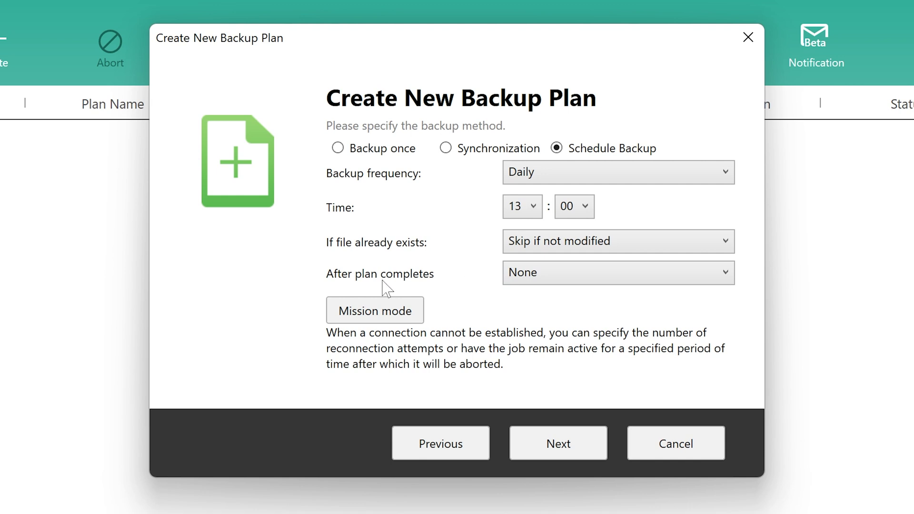
click(563, 281)
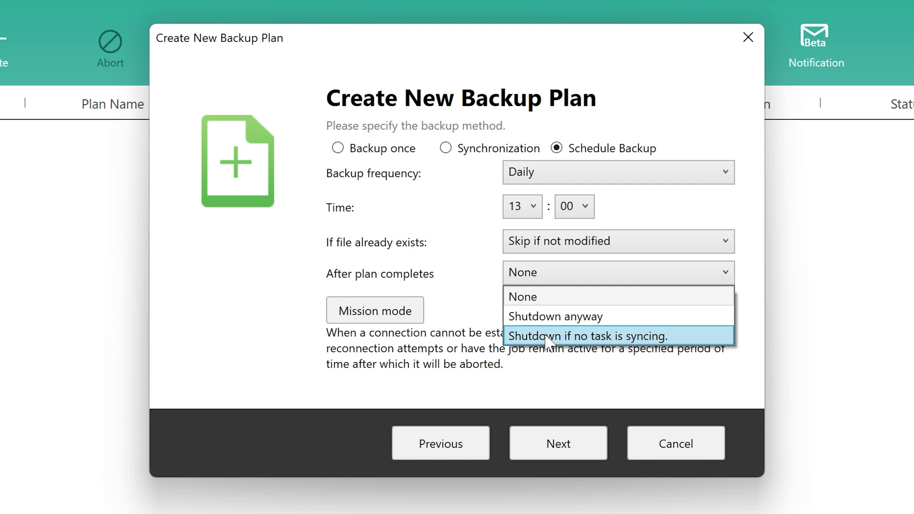
click(522, 297)
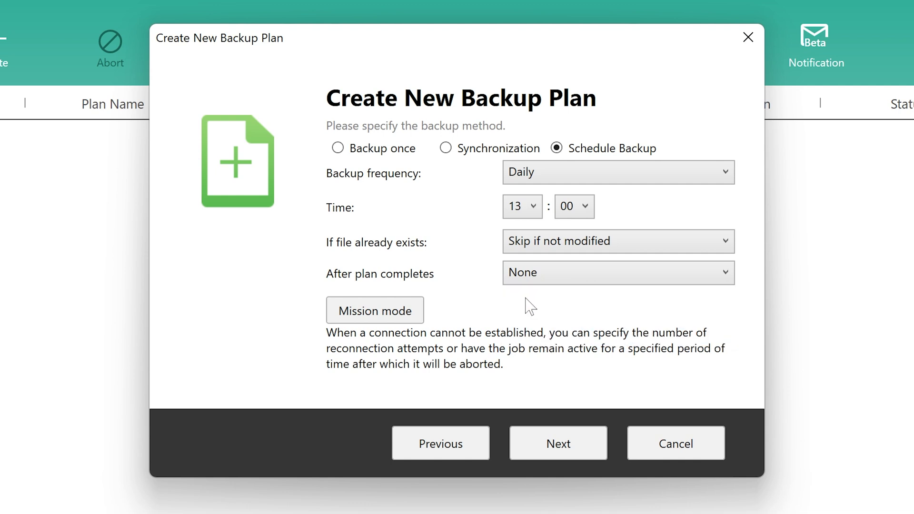
click(389, 308)
click(389, 307)
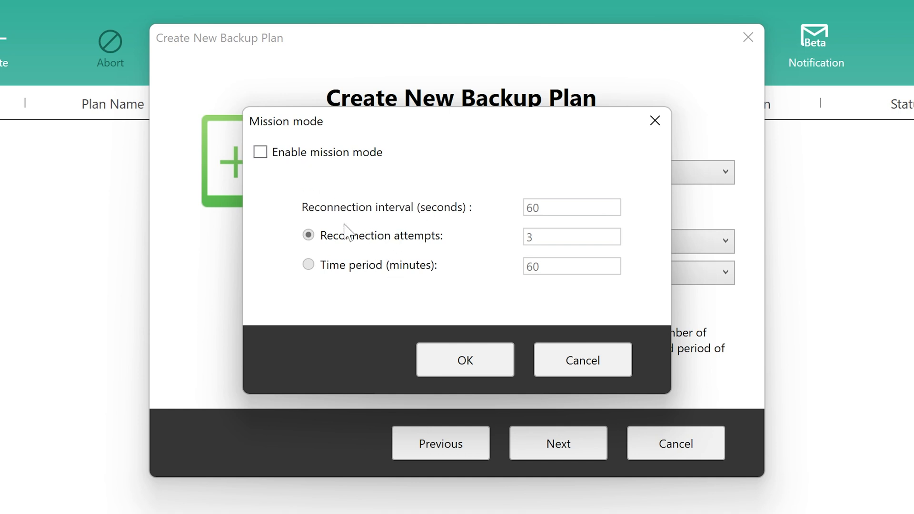
click(579, 364)
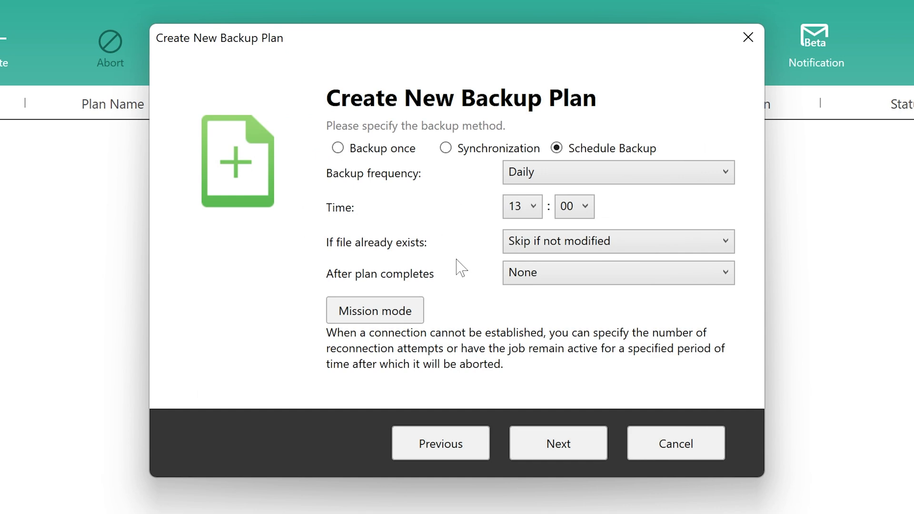
Select only the Pictures folder as backup source, with C:\ unticked, and tick Enable filter.
click(559, 438)
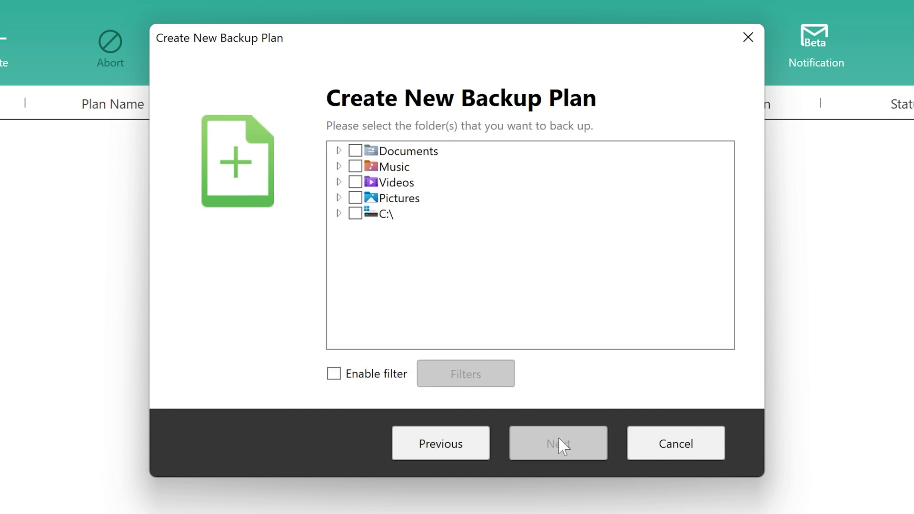
click(339, 214)
click(355, 214)
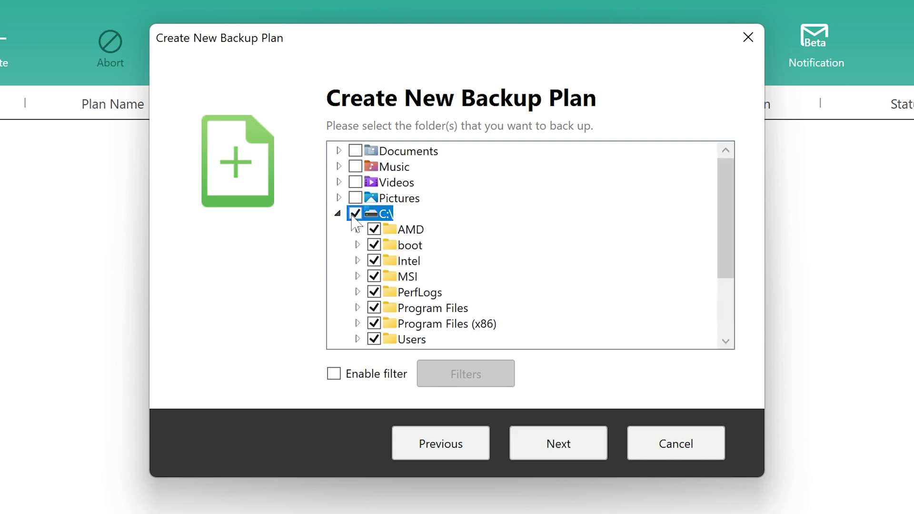
click(339, 215)
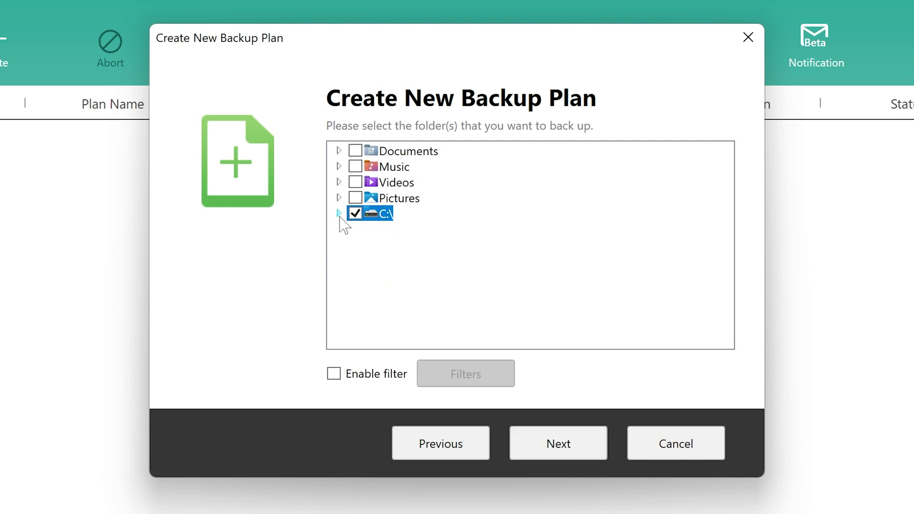
click(356, 217)
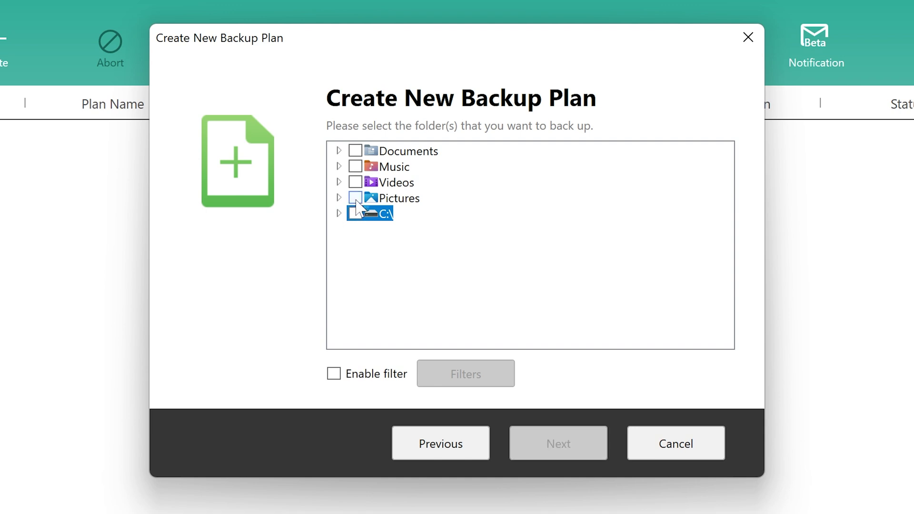
click(356, 199)
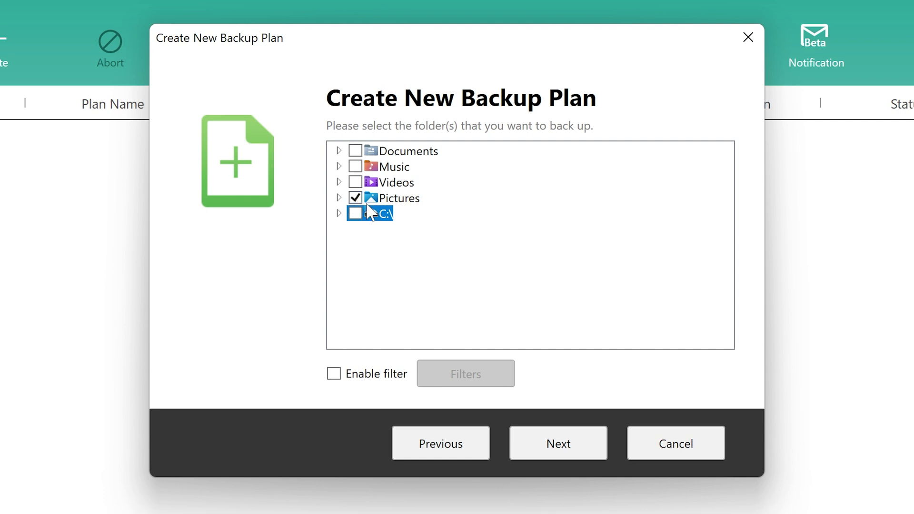
click(335, 376)
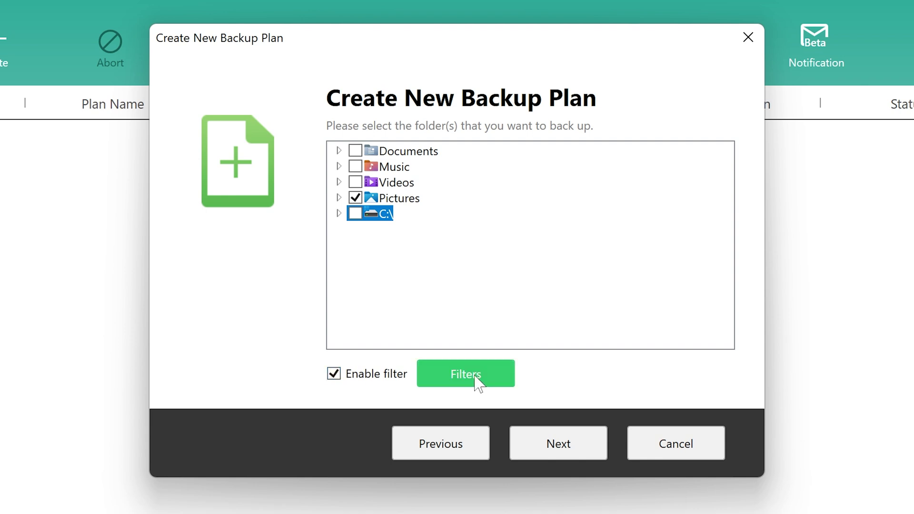
Review the File Type exclusion list and cancel it, leaving no file types excluded.
click(478, 376)
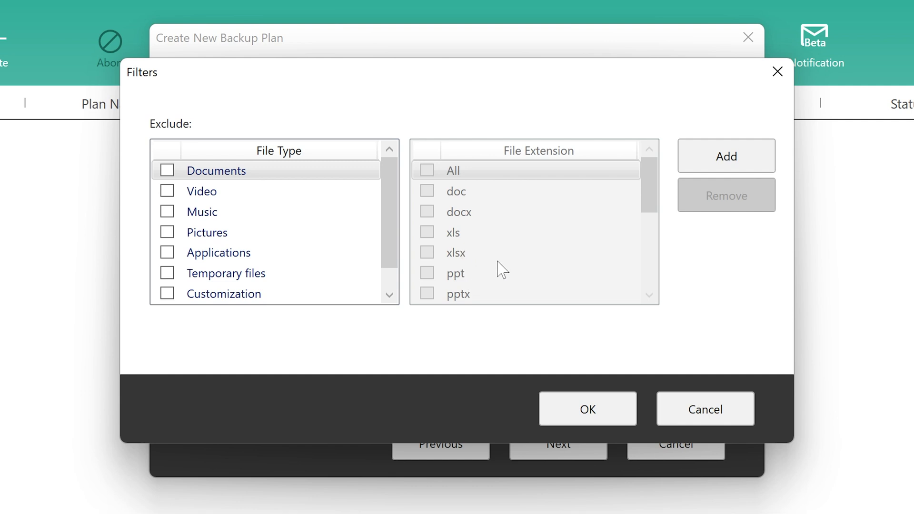
scroll(391, 233, down, 1)
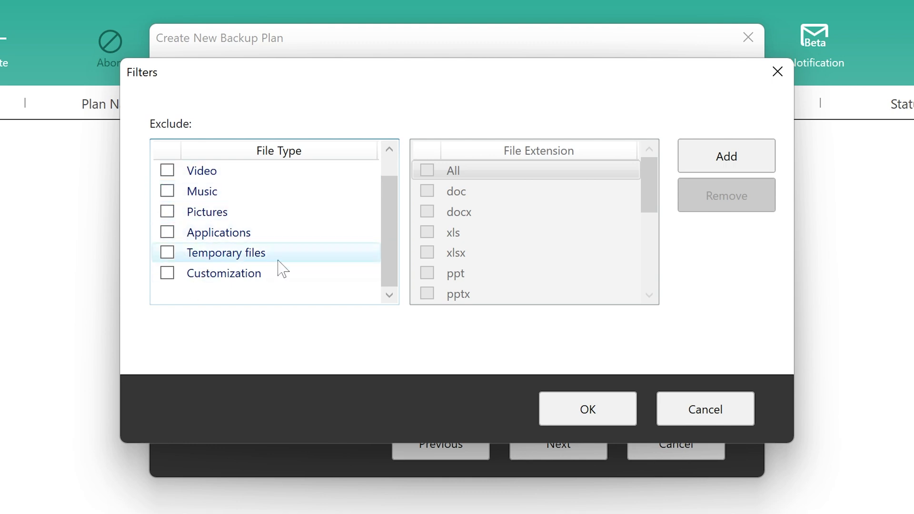
click(707, 416)
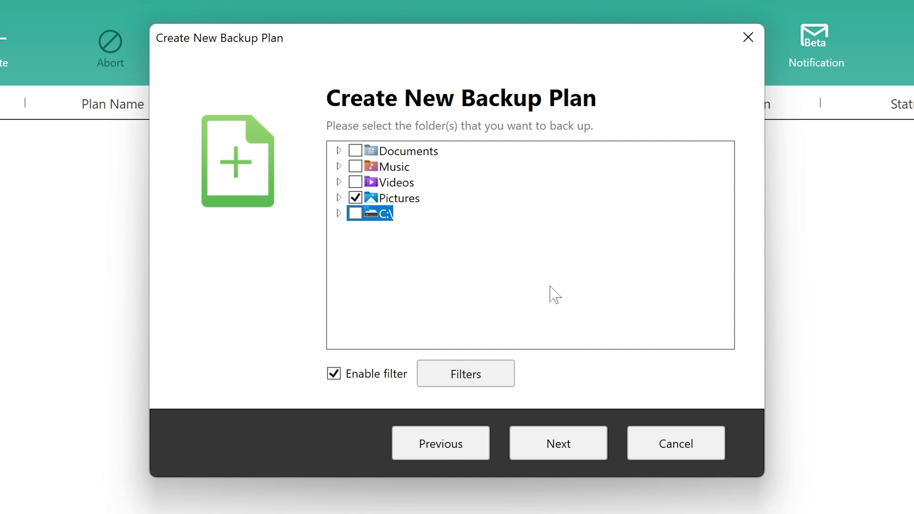
Set the NAS Home folder as the backup destination and finish creating Plan 1.
click(558, 445)
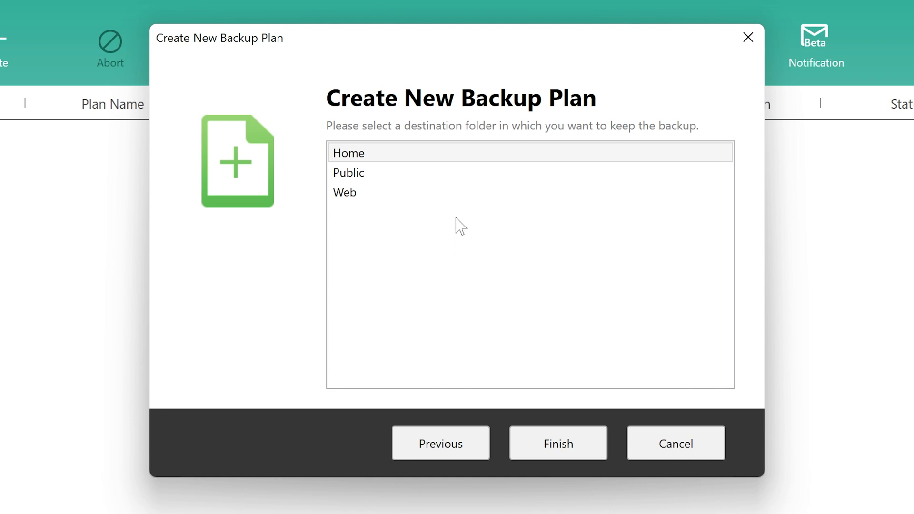
click(373, 159)
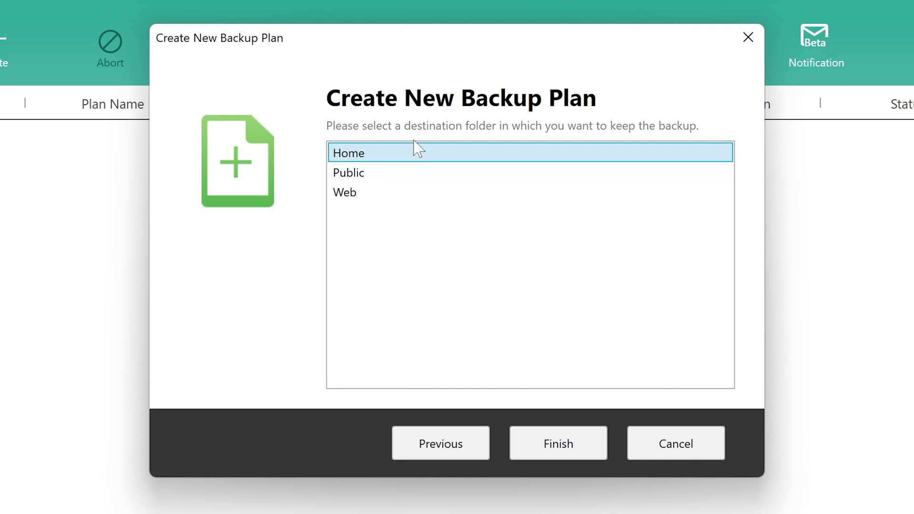
click(565, 445)
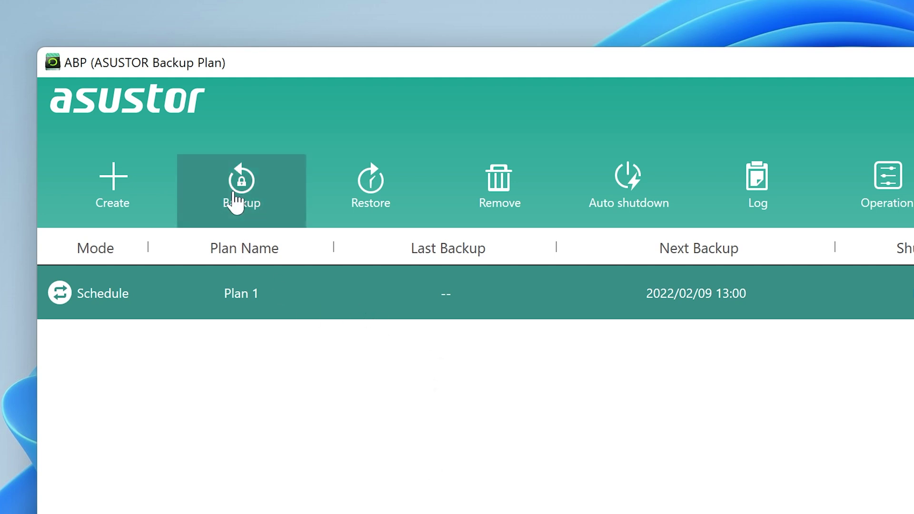
Start Plan 1's first backup now and check which Pictures file is being copied.
click(236, 195)
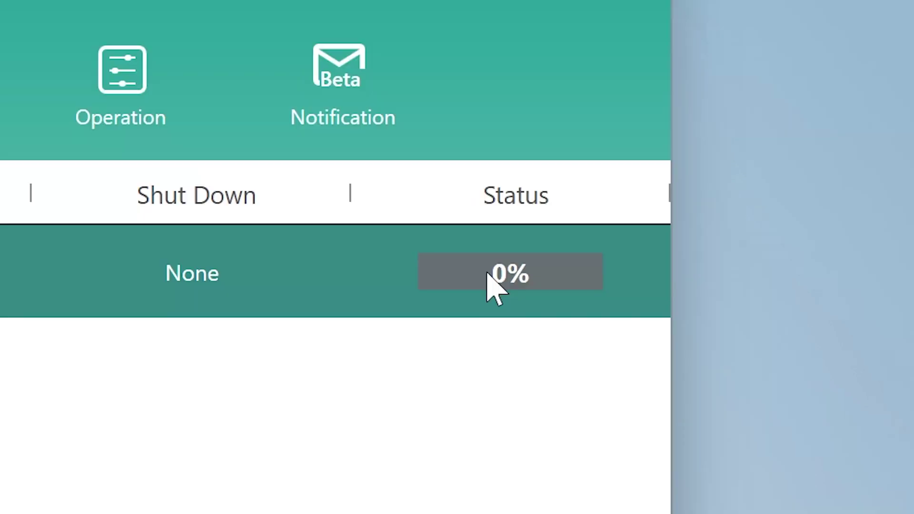
mouse_move(668, 193)
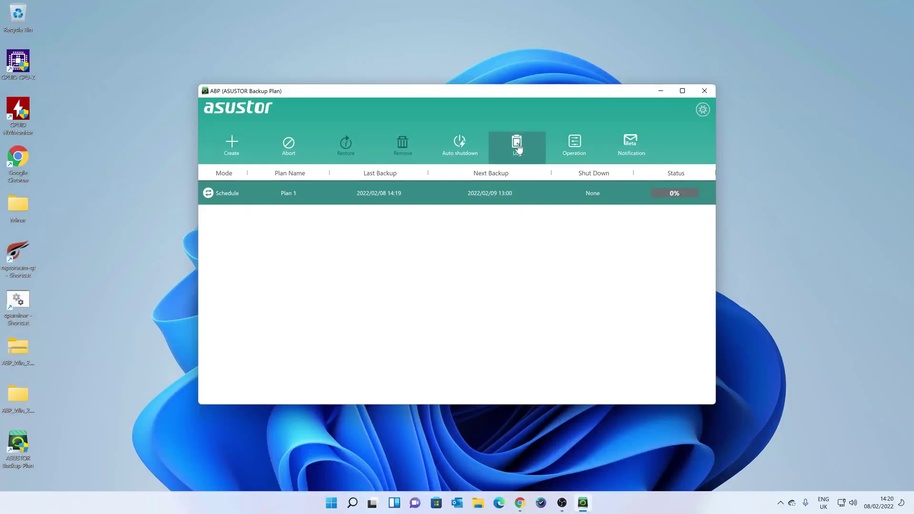
Clear every entry from the backup log, confirm, and close the Log dialog.
click(516, 144)
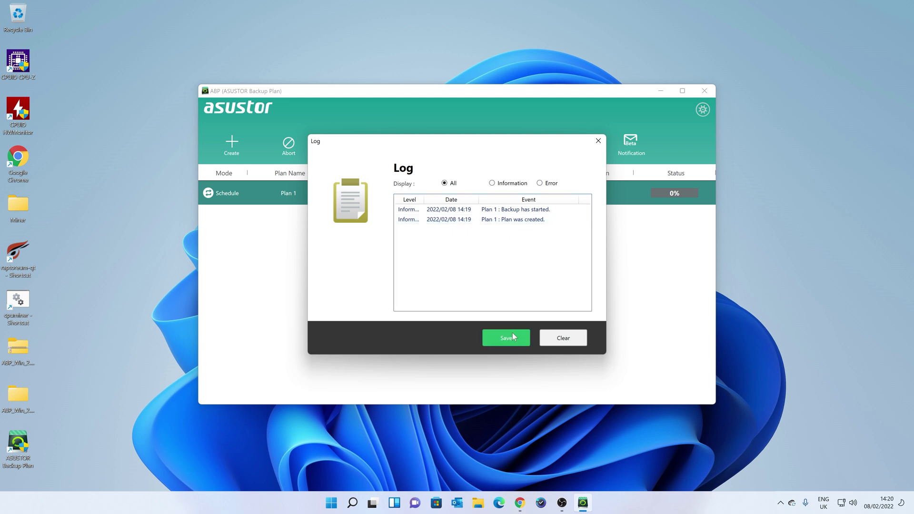
click(563, 339)
click(448, 286)
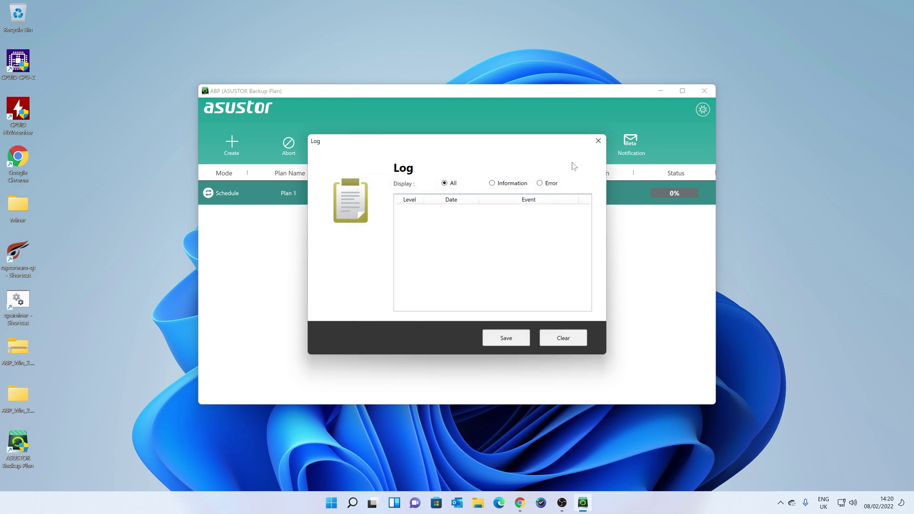
click(598, 140)
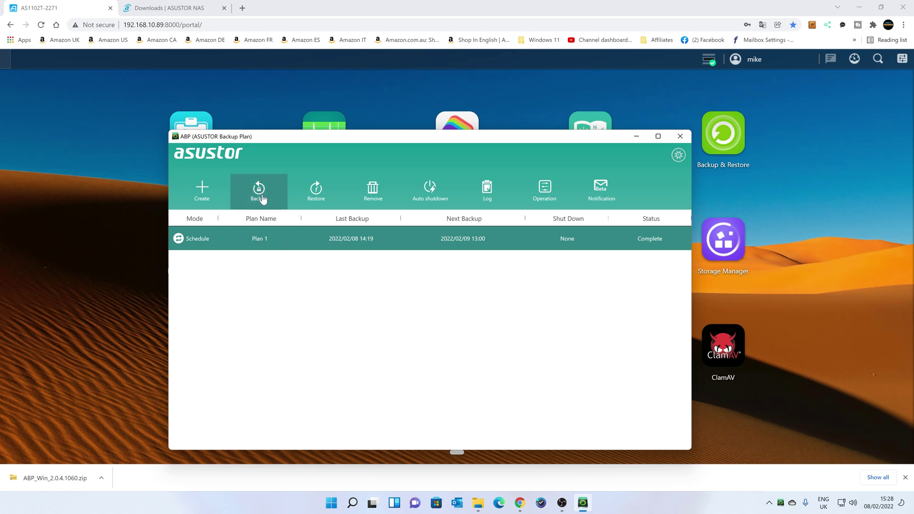
Rerun Plan 1's backup until it shows Complete, then close the Backup Plan window.
click(263, 199)
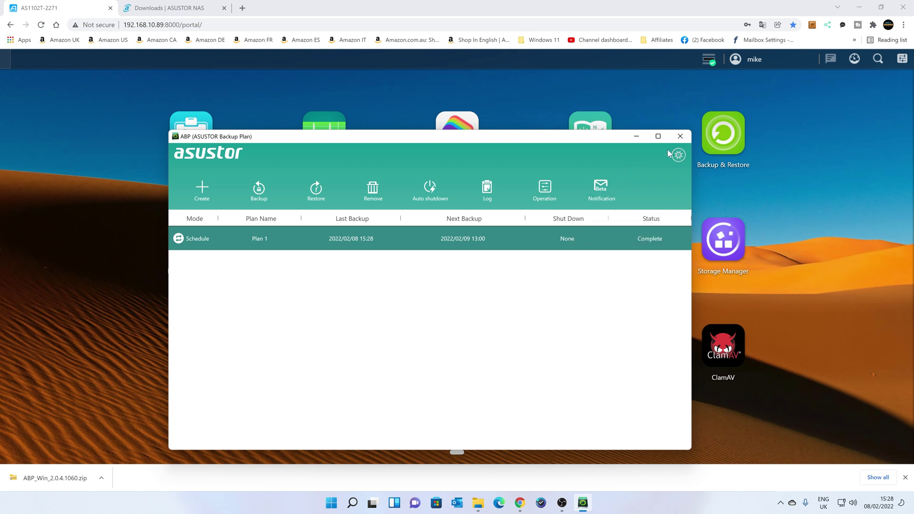
click(680, 136)
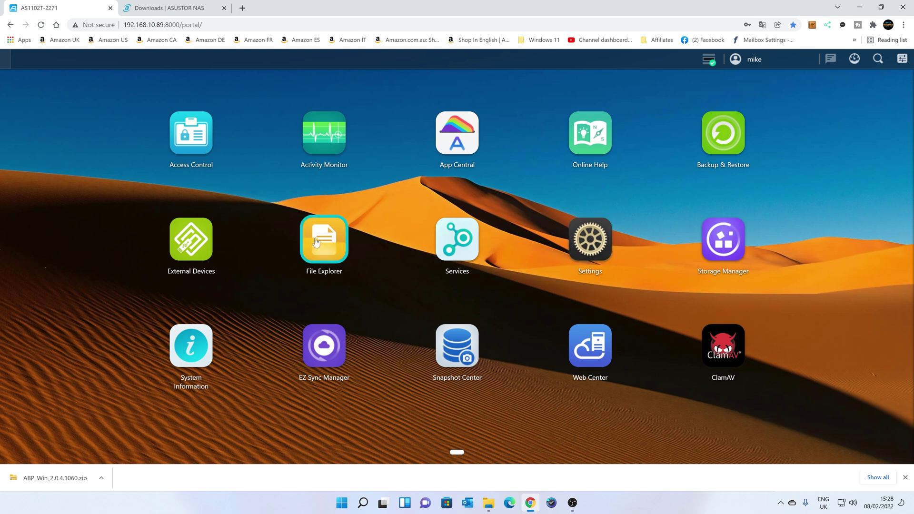
In File Explorer, drill from Home/ASUSTOR down to the backed-up Pictures/Cars folder and select P1000451_3.mp4.
click(319, 241)
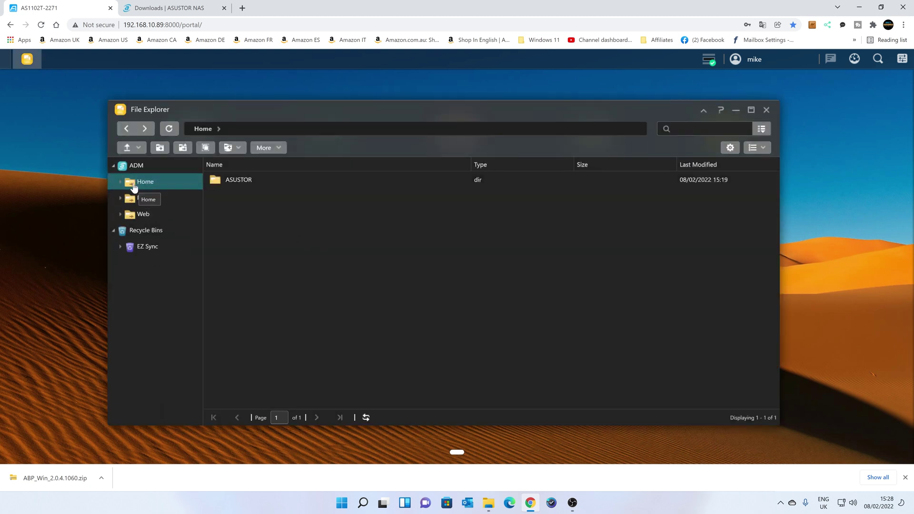
double_click(220, 181)
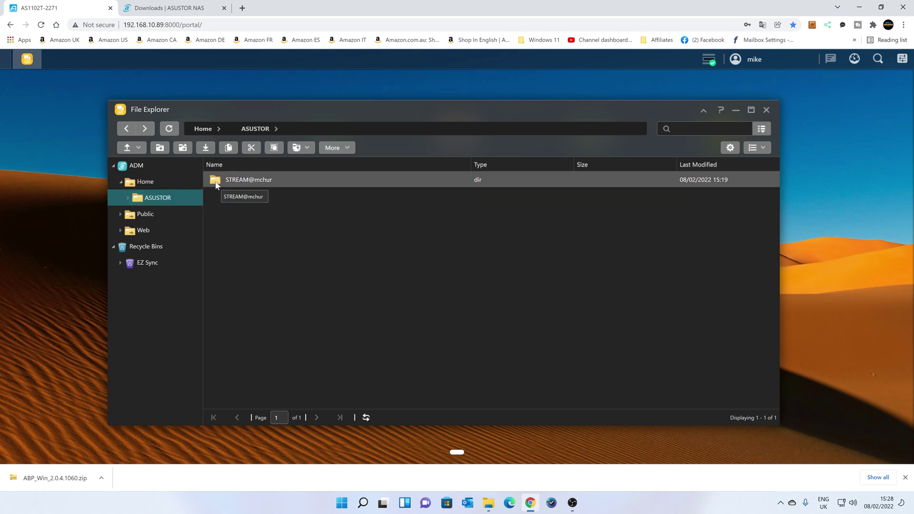
double_click(243, 181)
double_click(216, 182)
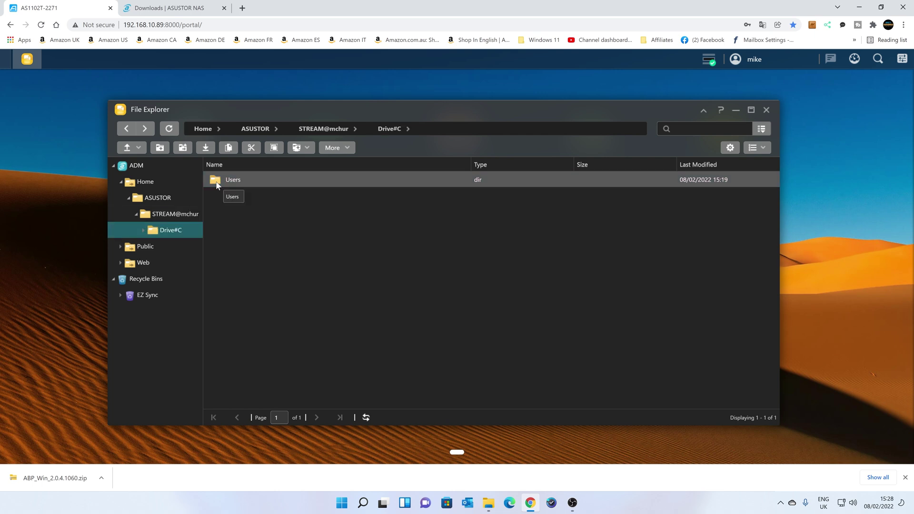
double_click(217, 182)
double_click(217, 182)
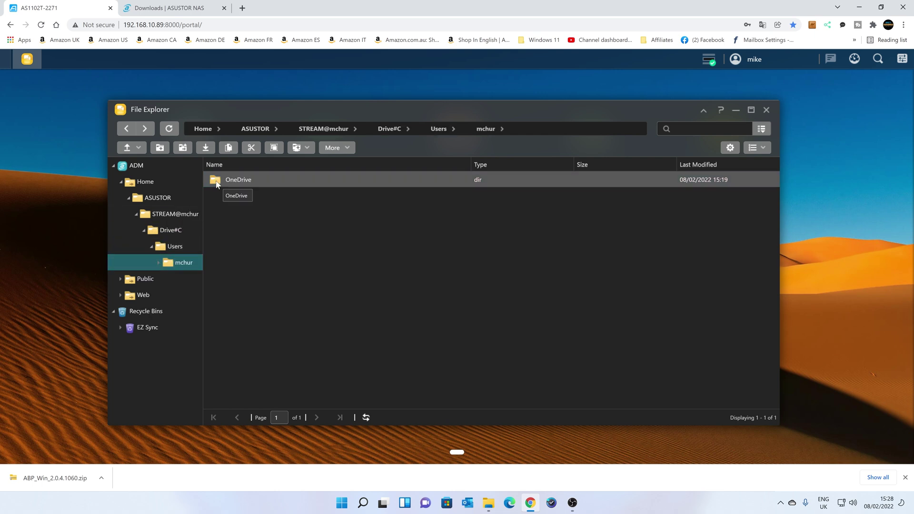
double_click(216, 182)
double_click(216, 182)
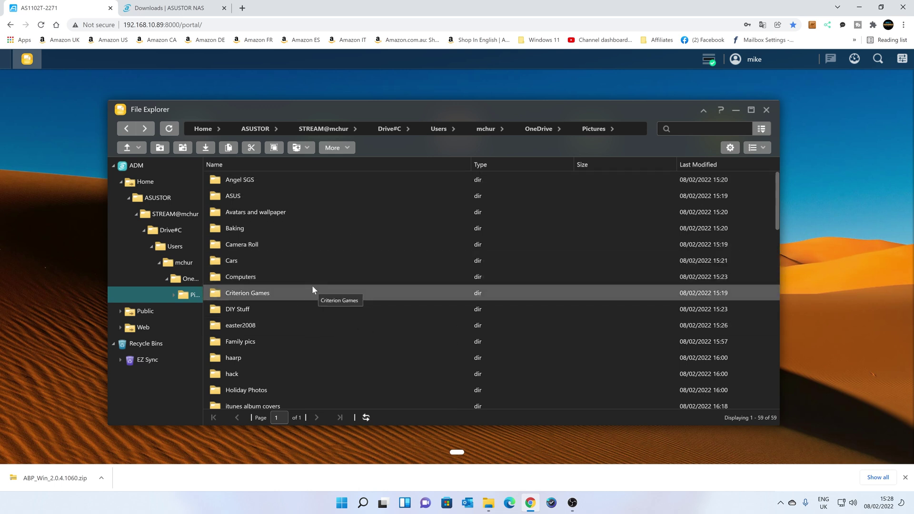
double_click(218, 263)
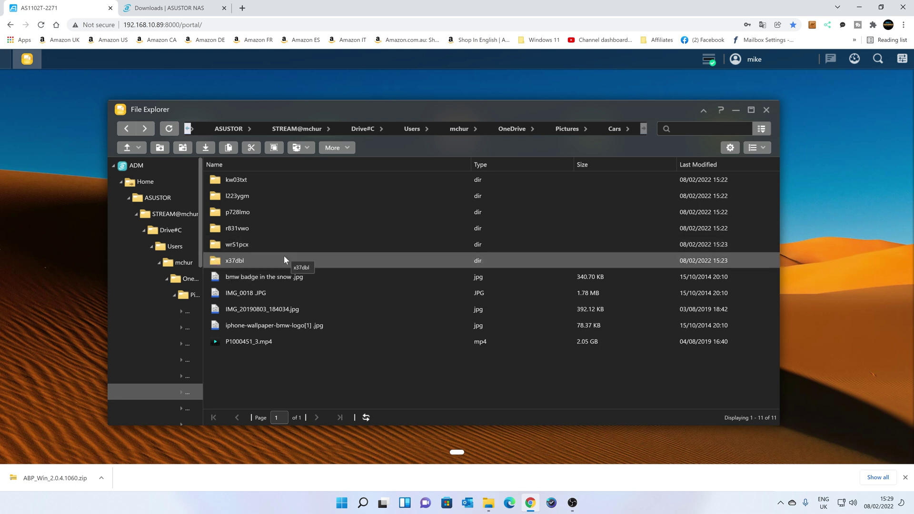
click(218, 342)
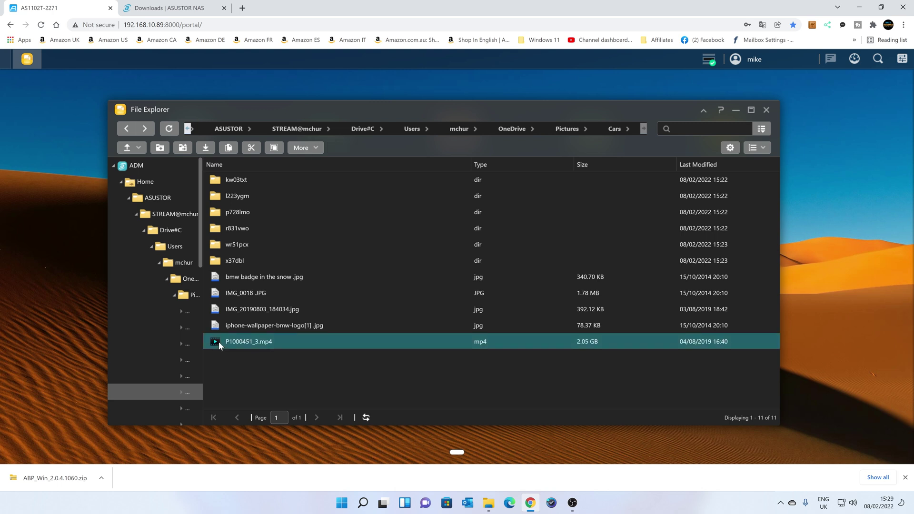
Play P1000451_3.mp4, skip to about six minutes, then close the player and File Explorer.
double_click(219, 342)
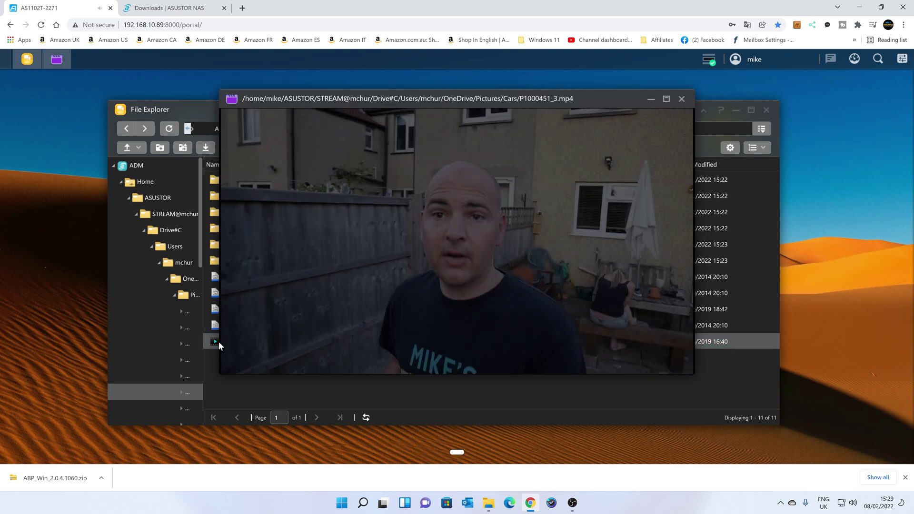
mouse_move(285, 304)
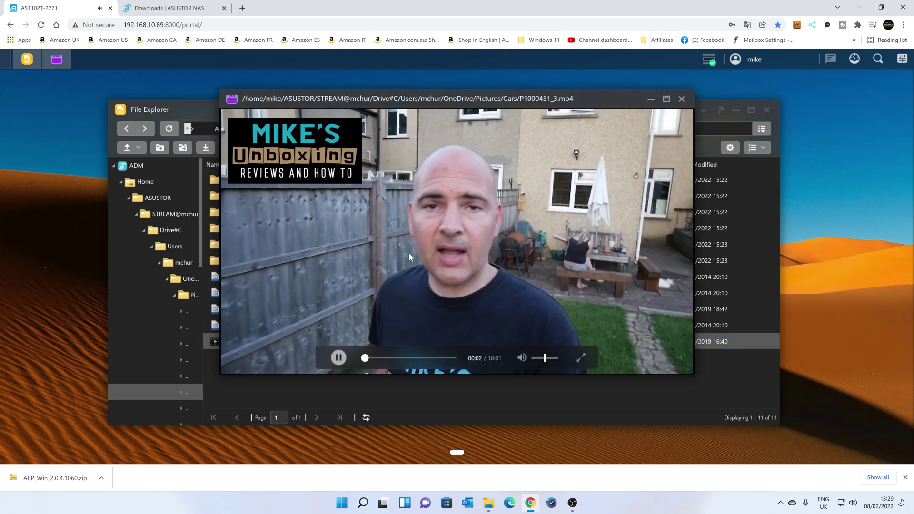
click(391, 359)
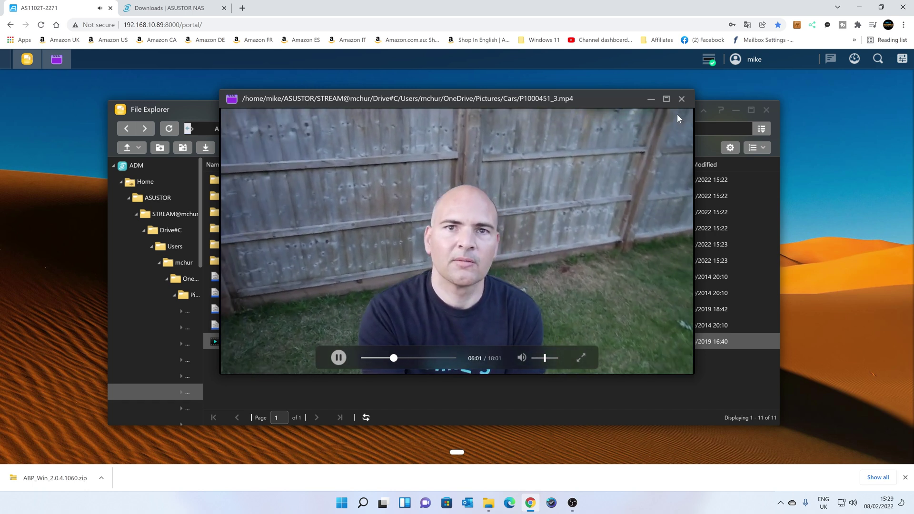
click(681, 100)
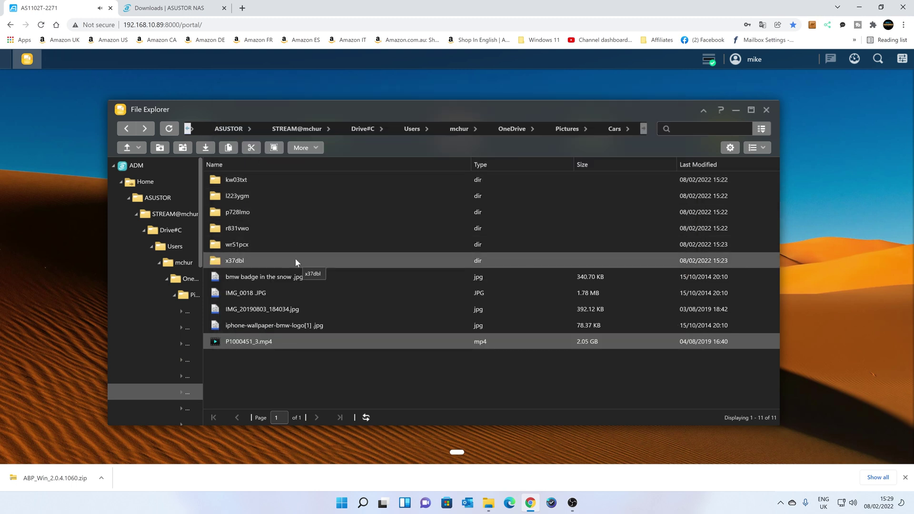
click(767, 110)
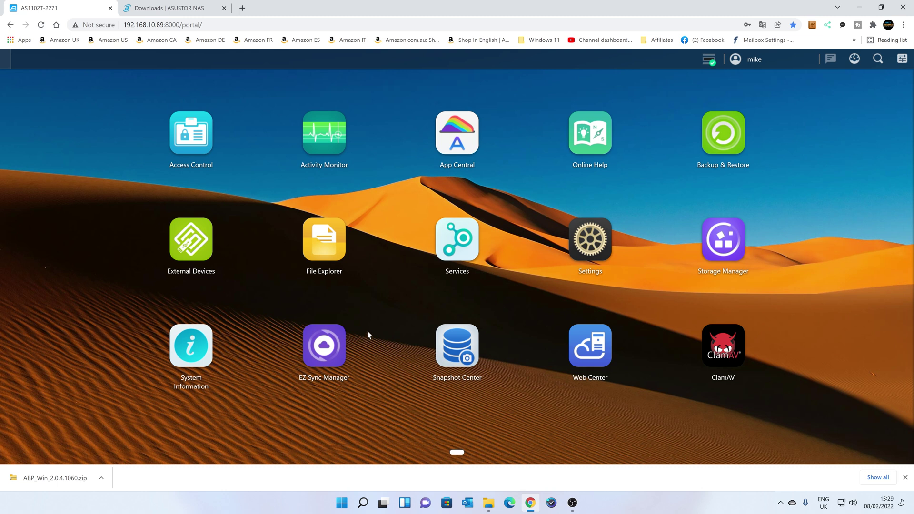
Reopen Backup Plan from the tray and begin a partial restore of Plan 1's backup.
click(780, 504)
click(800, 476)
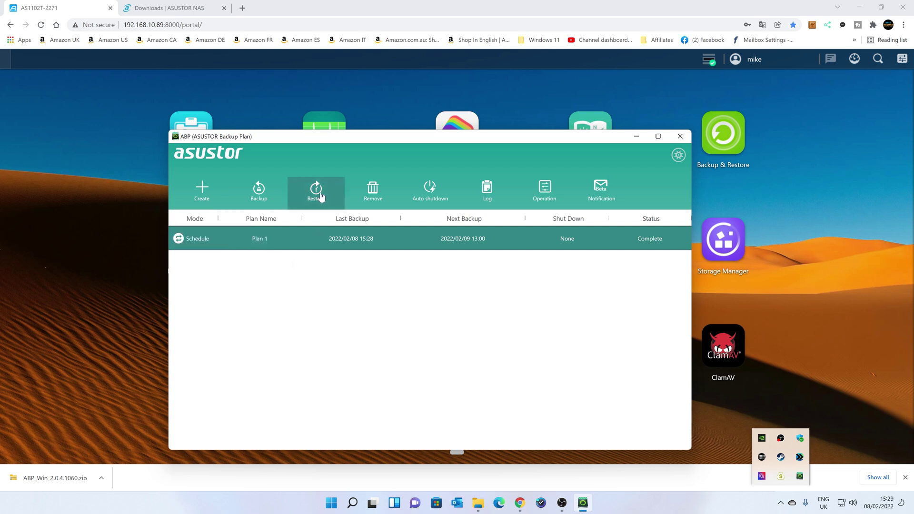
click(319, 195)
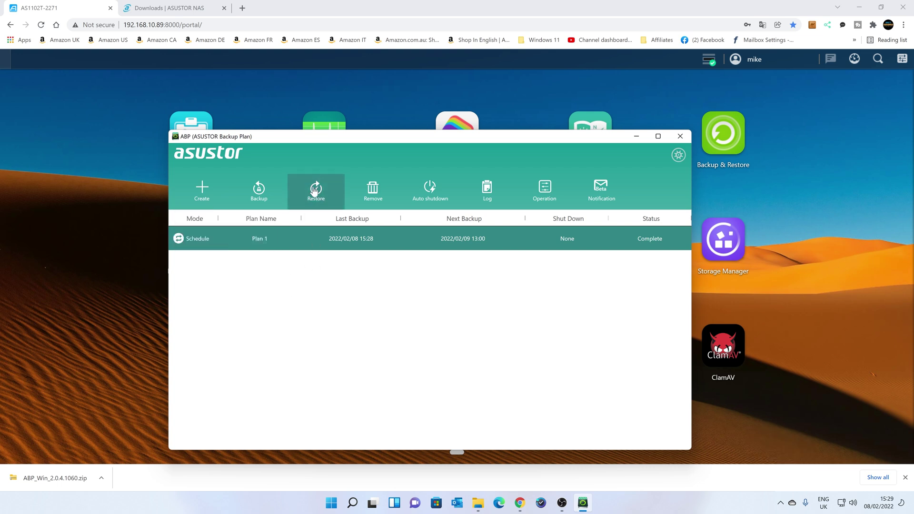
click(314, 190)
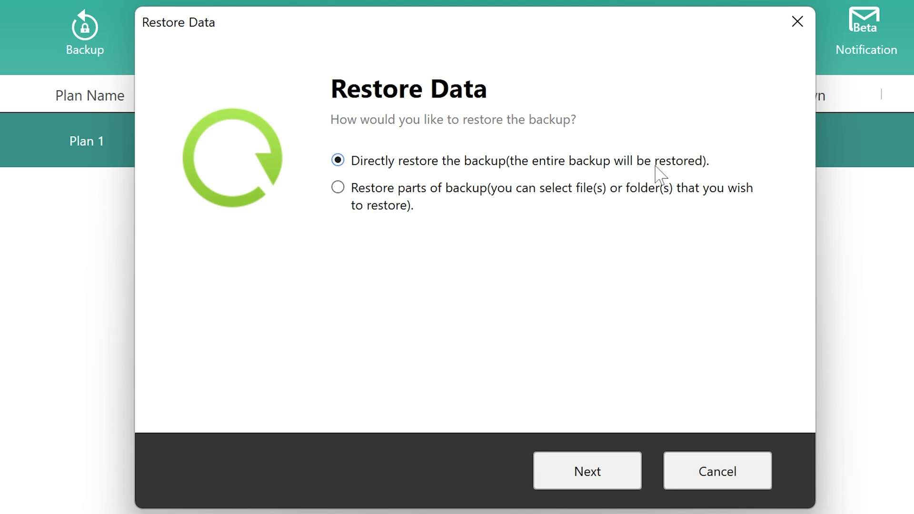
click(371, 191)
click(586, 474)
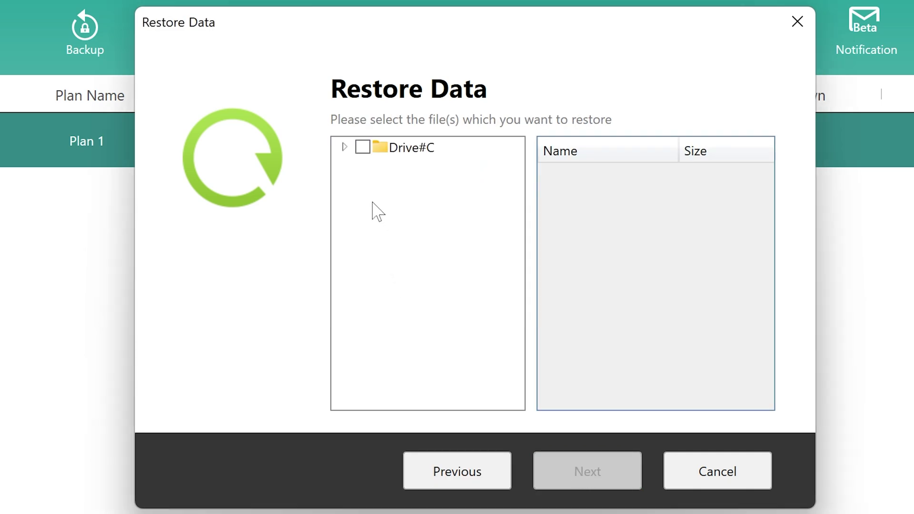
Expand the tree to Pictures, tick DIY Stuff, Holiday Photos and Baking, then close the restore dialog.
click(344, 148)
click(363, 165)
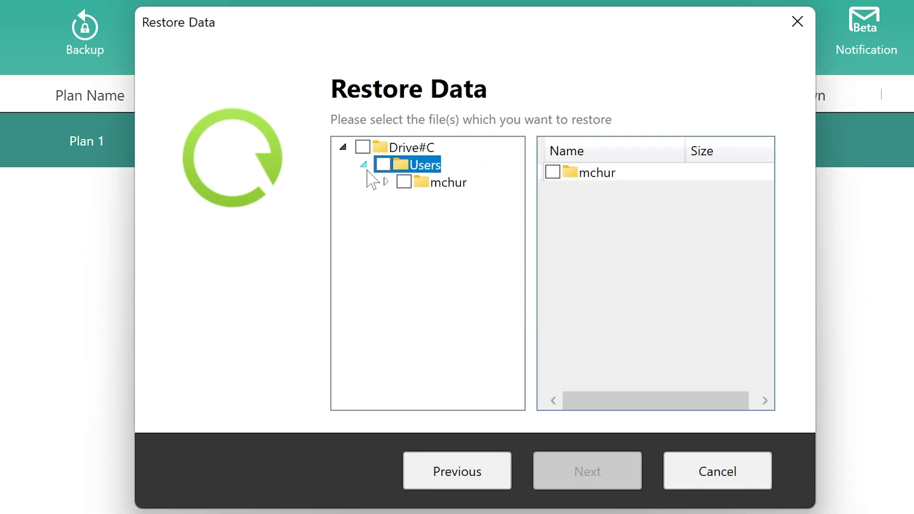
click(384, 182)
click(405, 199)
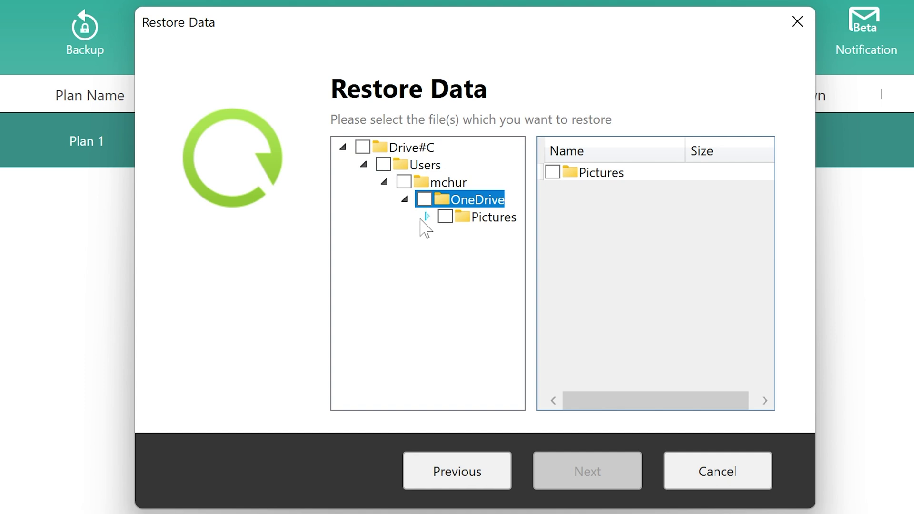
click(427, 217)
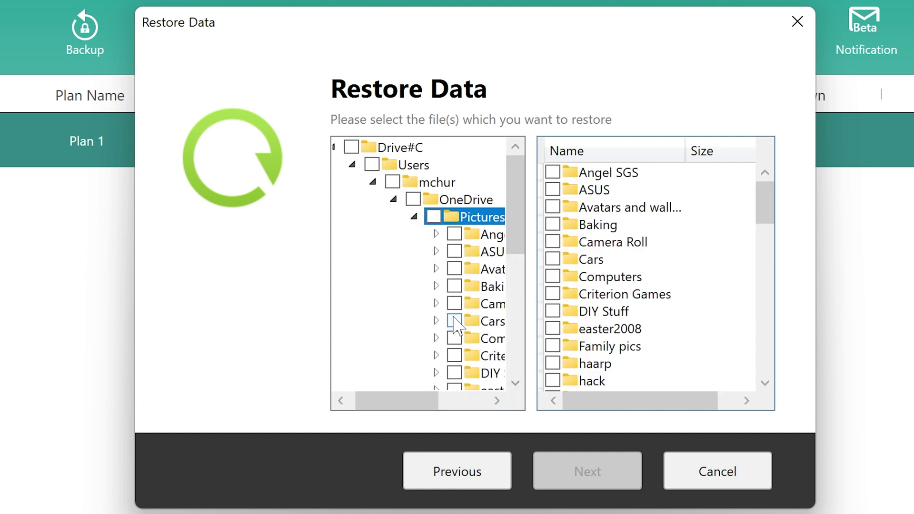
scroll(455, 307, down, 2)
click(455, 268)
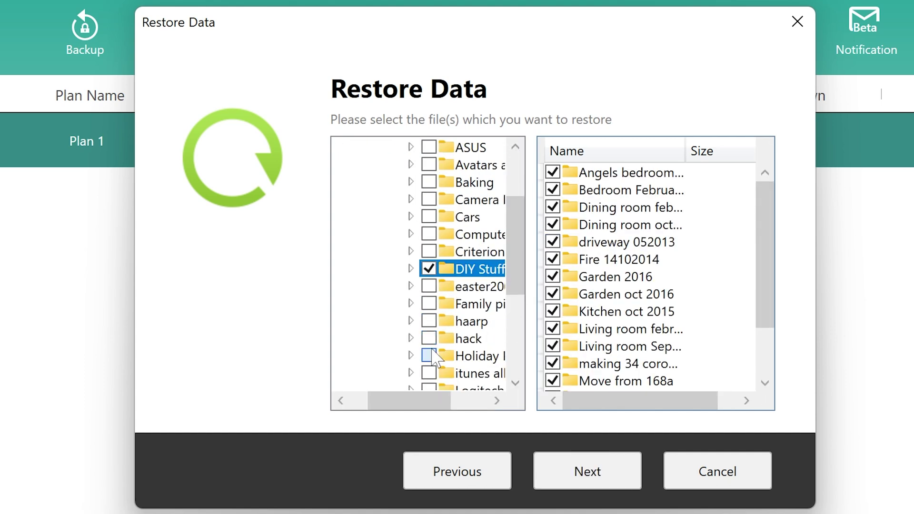
click(427, 356)
click(392, 182)
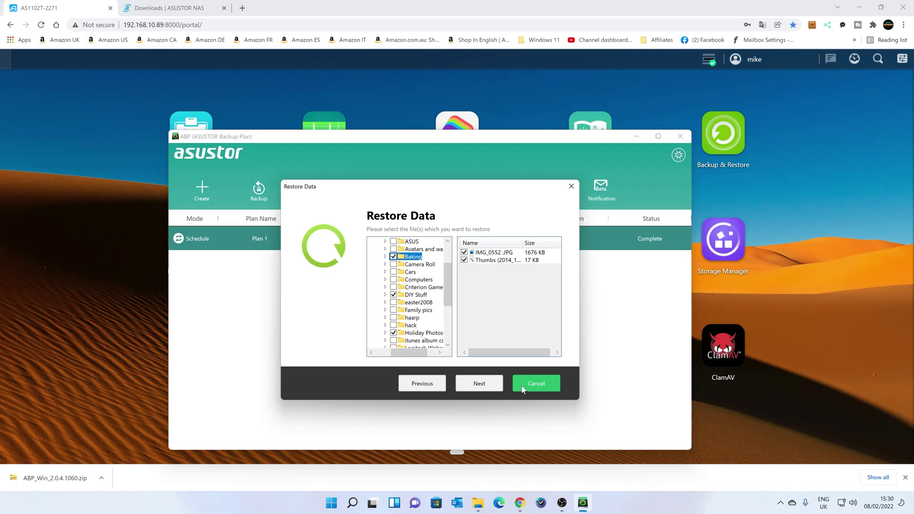
click(685, 479)
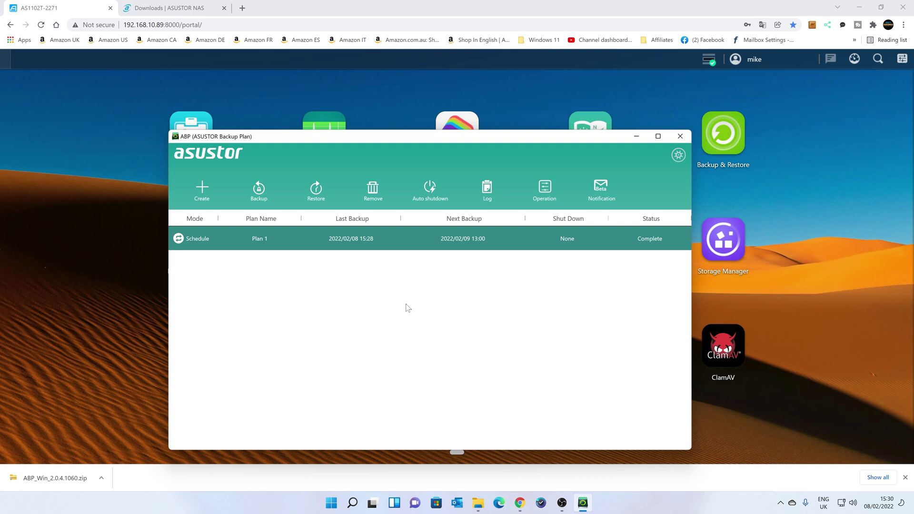
Slide out ADM's widget panel from the top-bar dashboard icon.
click(853, 60)
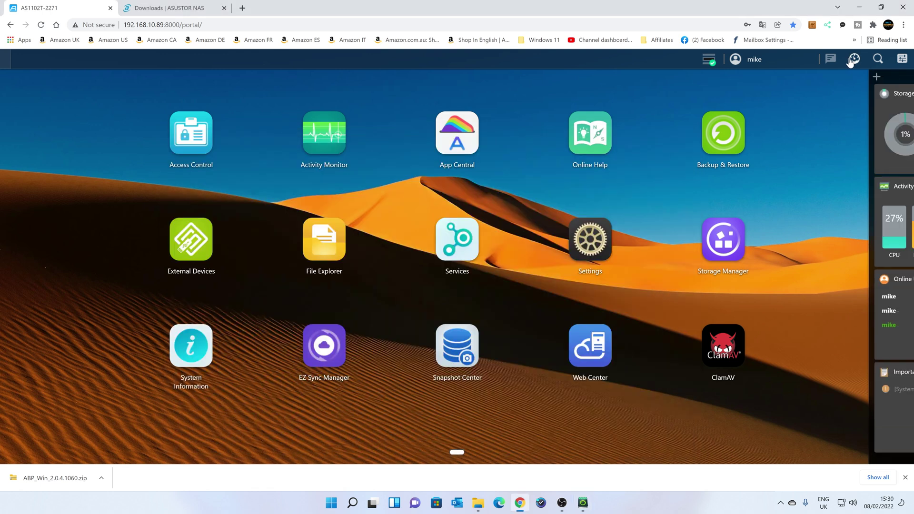